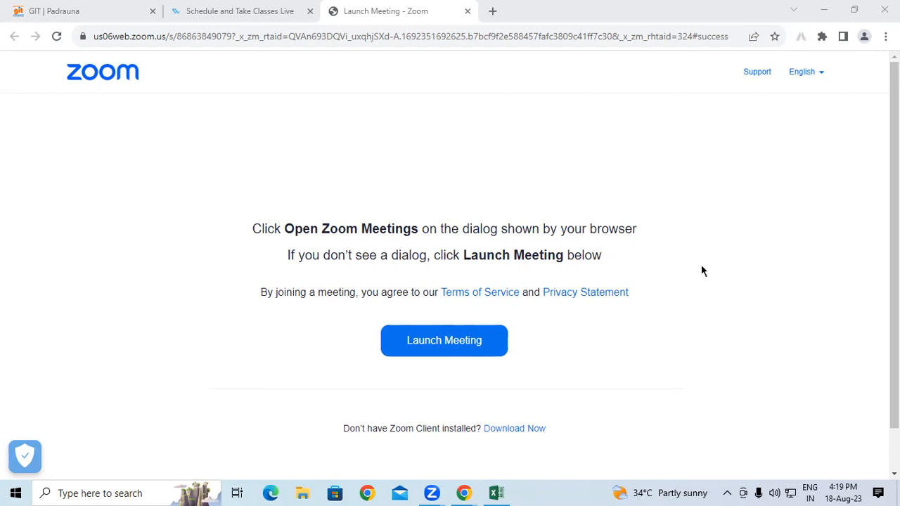
Switch to the Excel workbook and review the list of functions in D6:D10
click(497, 492)
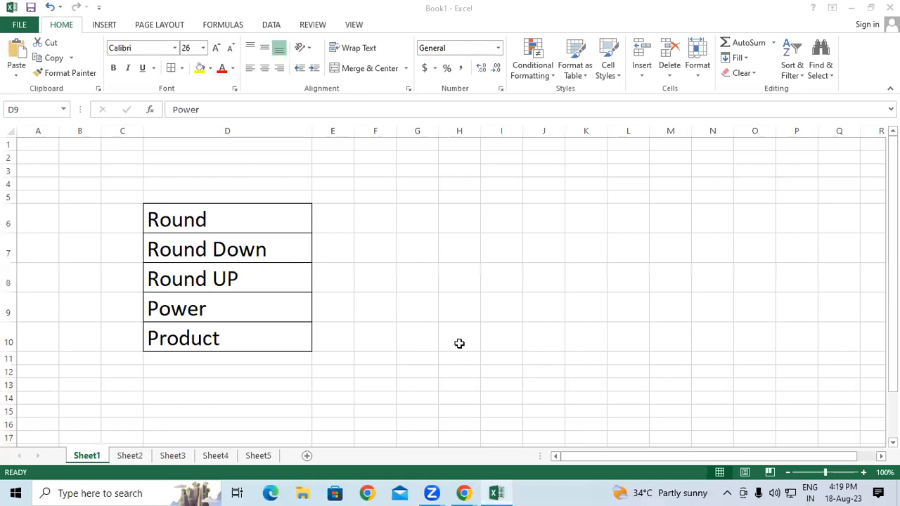
click(225, 221)
click(232, 253)
click(246, 309)
click(250, 344)
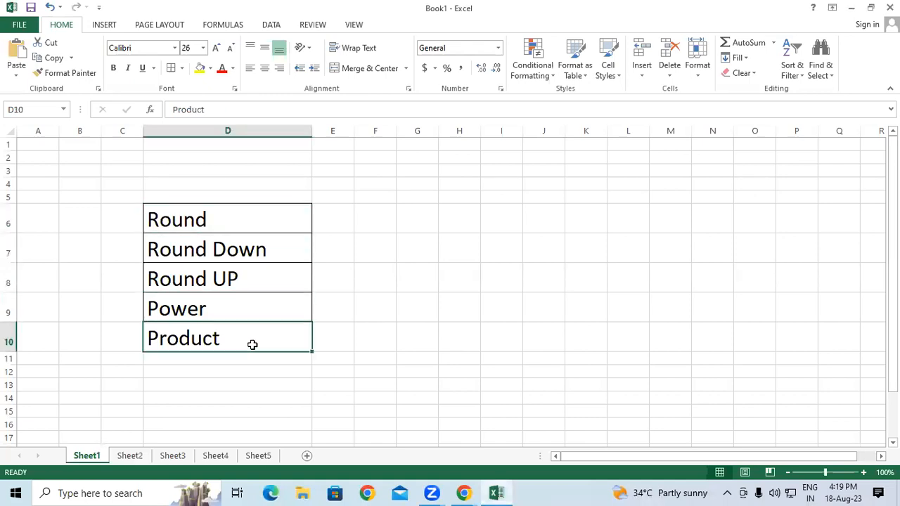
click(173, 213)
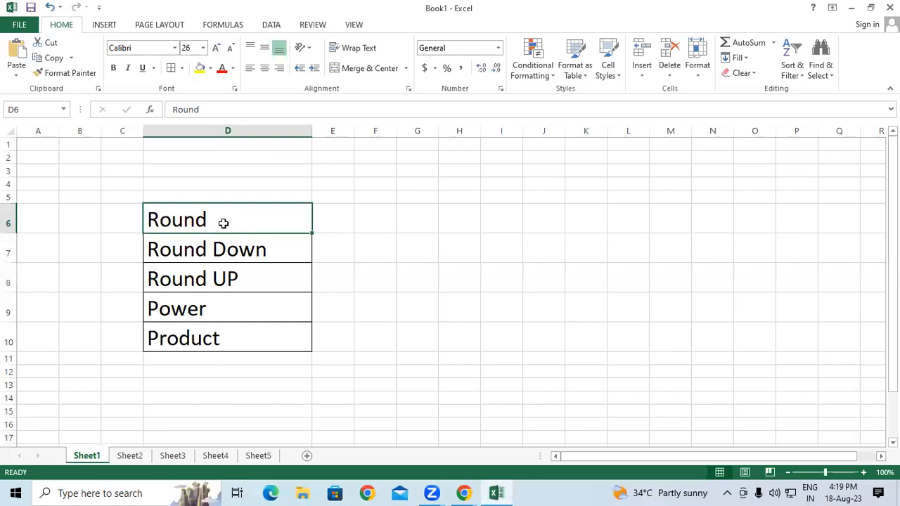
click(347, 218)
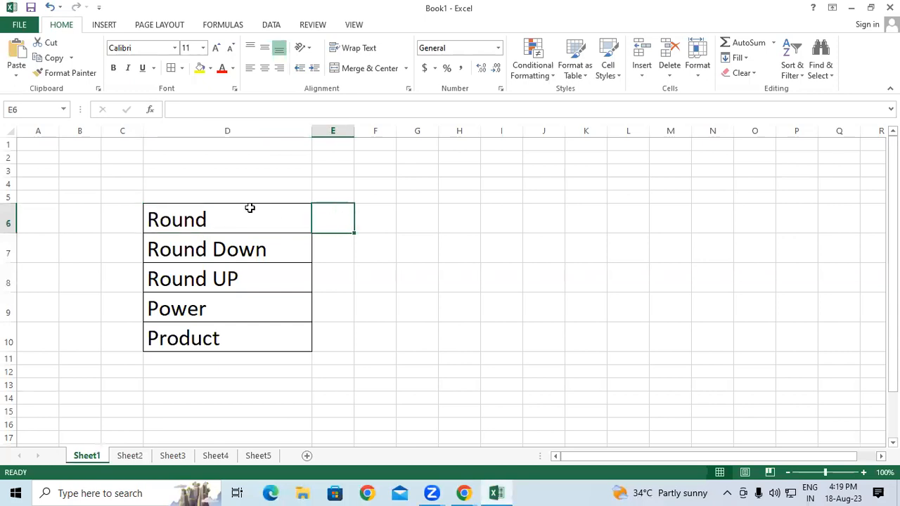
click(187, 219)
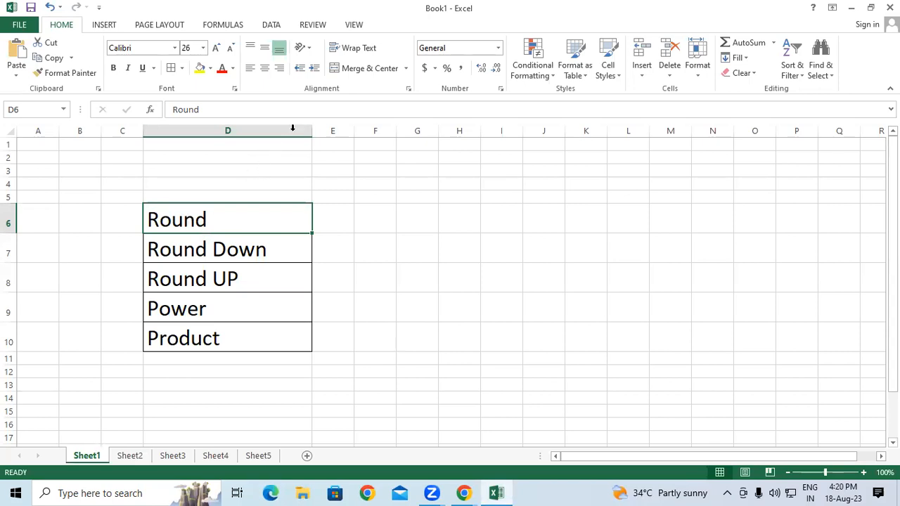
Widen columns D, E, F and G on Sheet1
drag(312, 133, 369, 133)
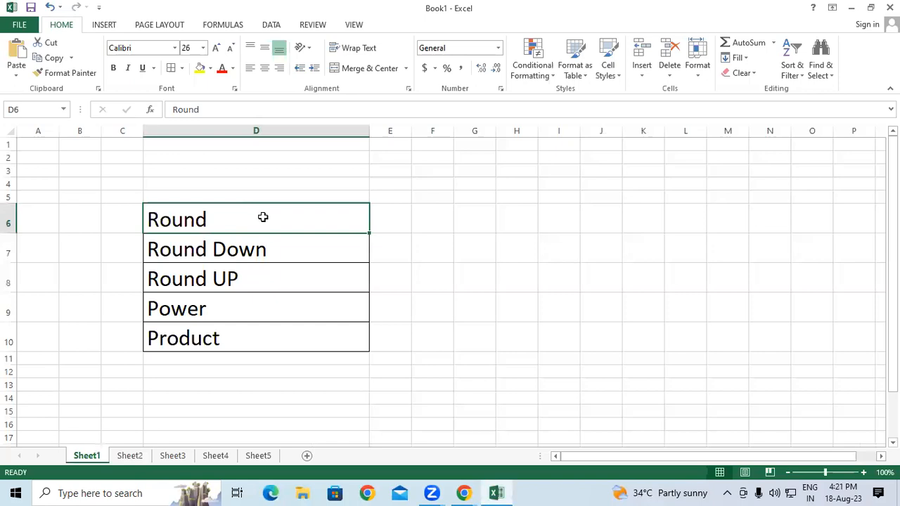
click(383, 210)
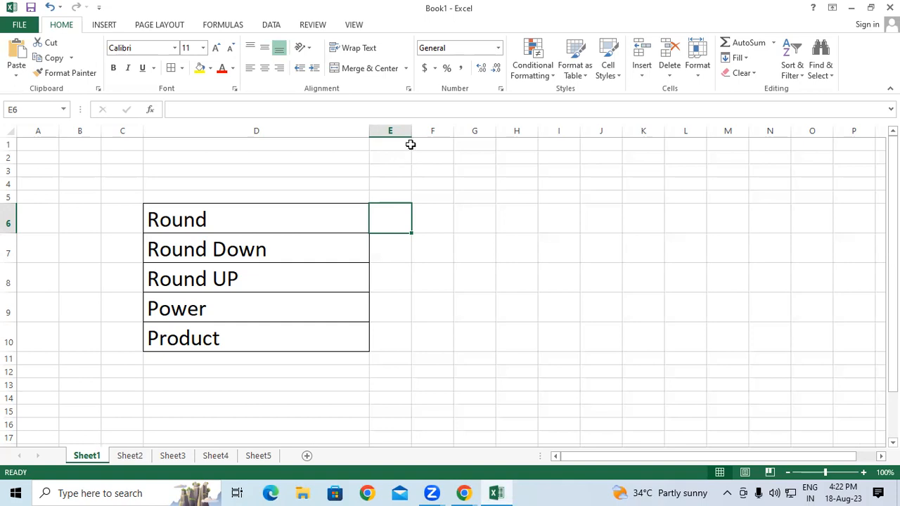
drag(410, 132, 704, 138)
click(573, 248)
click(569, 305)
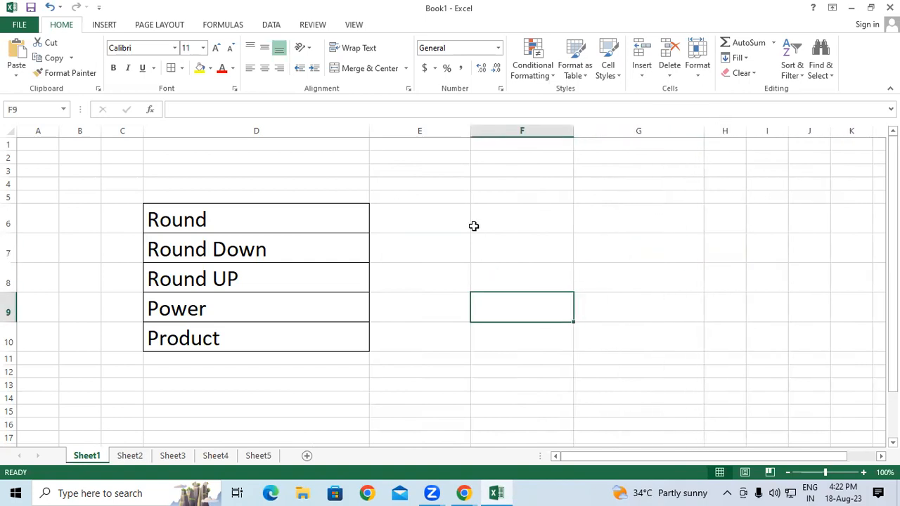
Copy the Round label from D6 into F6
click(266, 228)
key(ctrl+c)
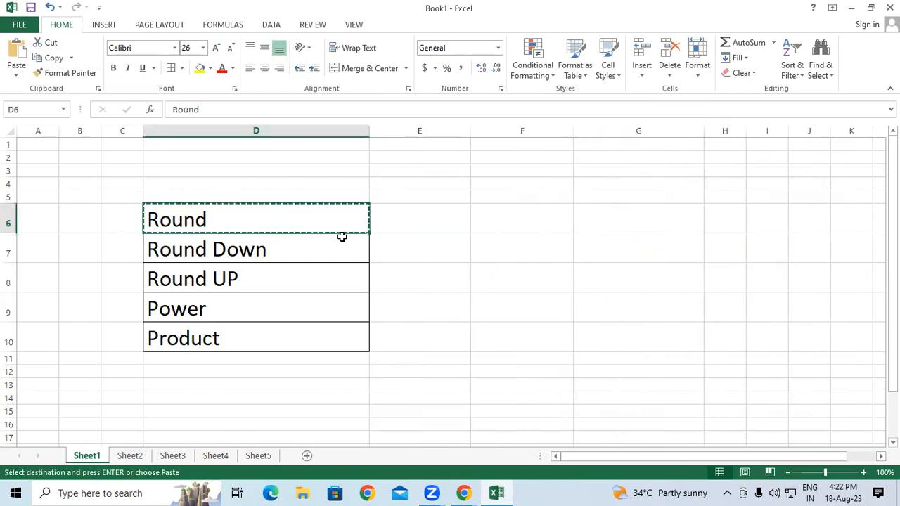
click(472, 219)
click(456, 212)
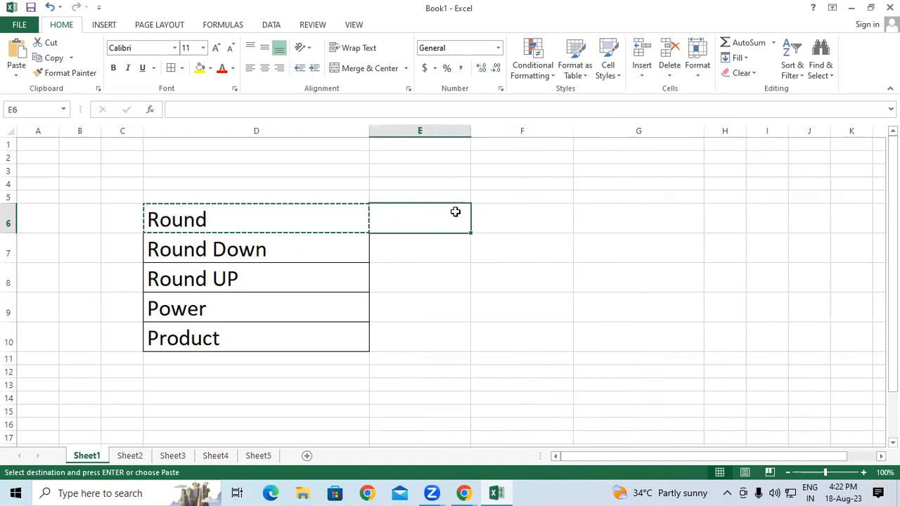
click(506, 209)
key(ctrl+v)
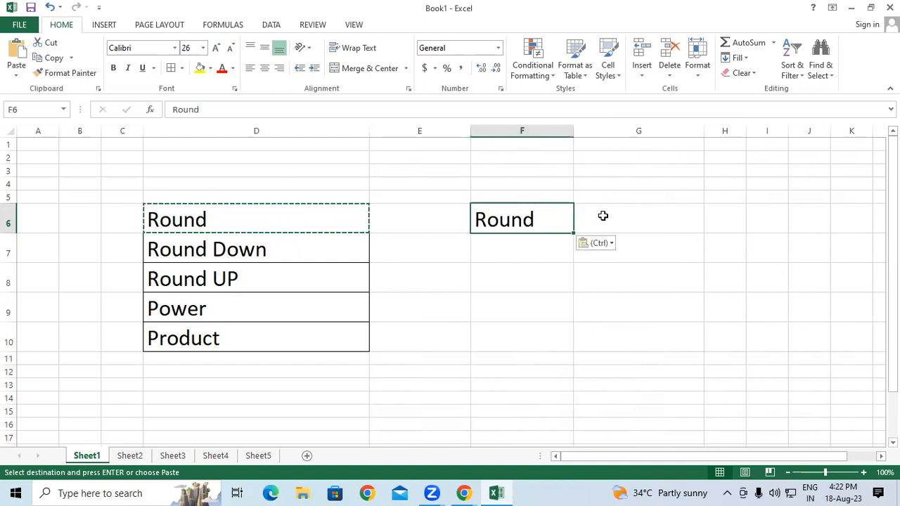
Copy the Round Down label from D7 into G6
click(209, 245)
key(ctrl+c)
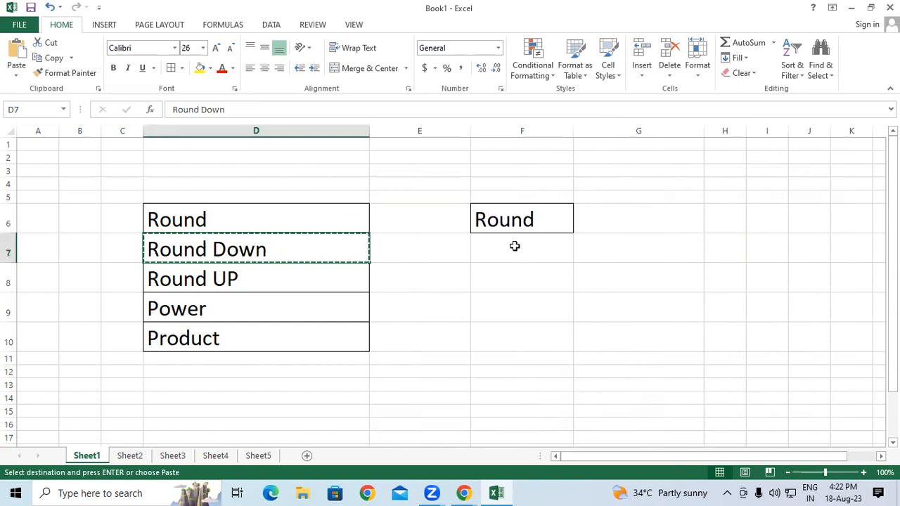
click(617, 224)
key(ctrl+v)
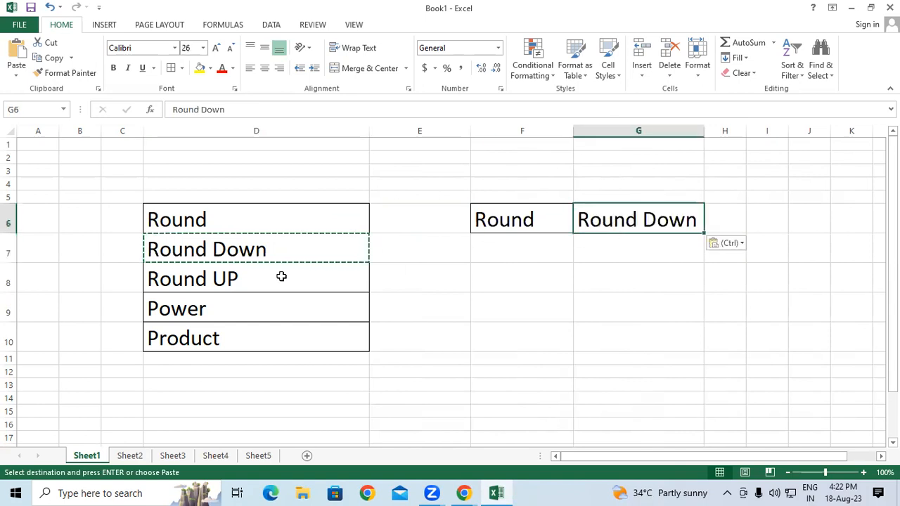
Copy the Round UP label from D8 into H6 and widen column H to fit it
click(254, 283)
key(ctrl+c)
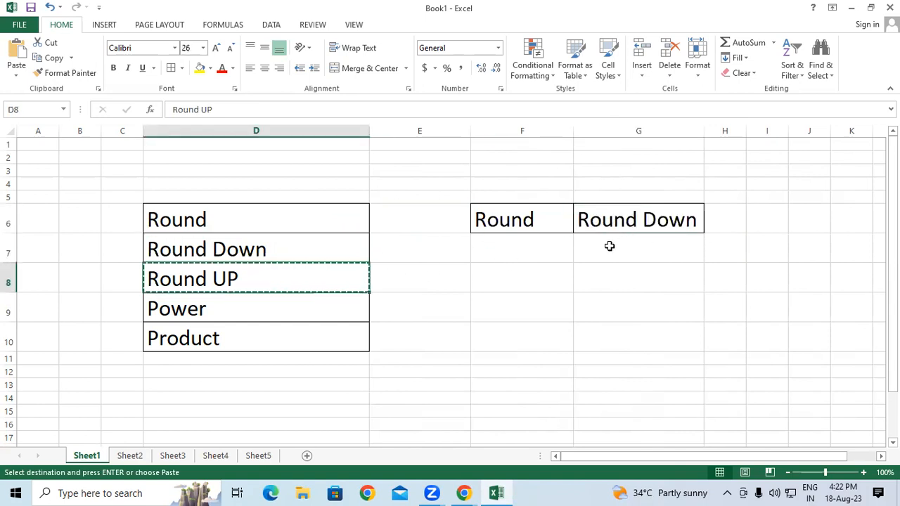
click(726, 220)
key(ctrl+v)
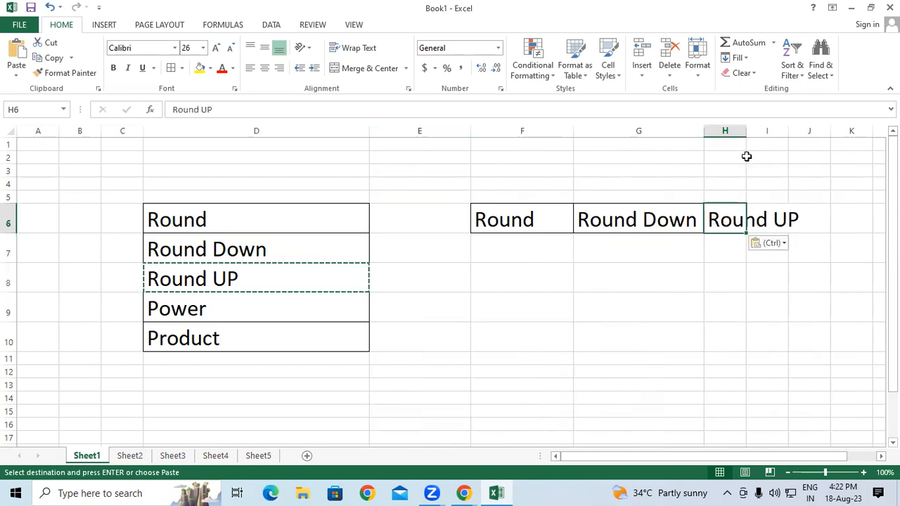
drag(746, 130, 819, 130)
click(577, 277)
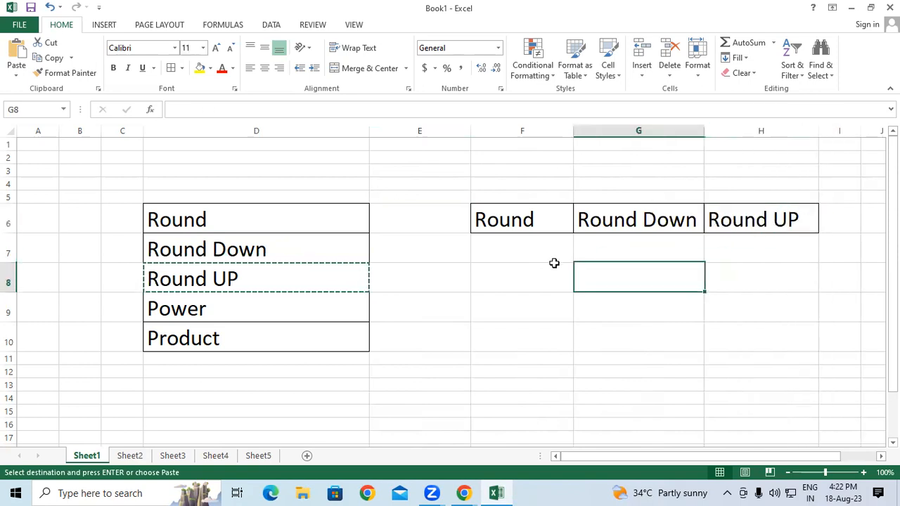
Apply all borders to the table range E6:H12
drag(528, 221, 769, 372)
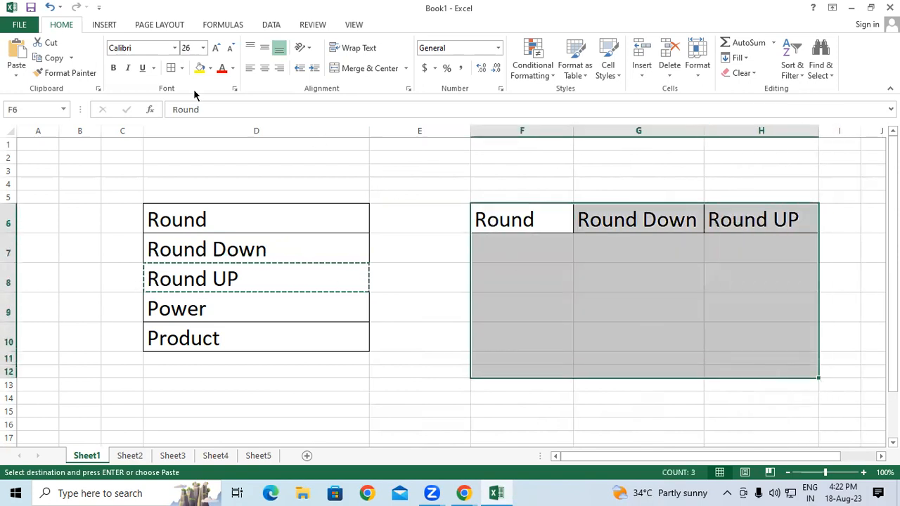
click(171, 68)
drag(448, 227, 429, 371)
click(168, 68)
Enter the column heading "Value" in E6
click(408, 224)
text(Value)
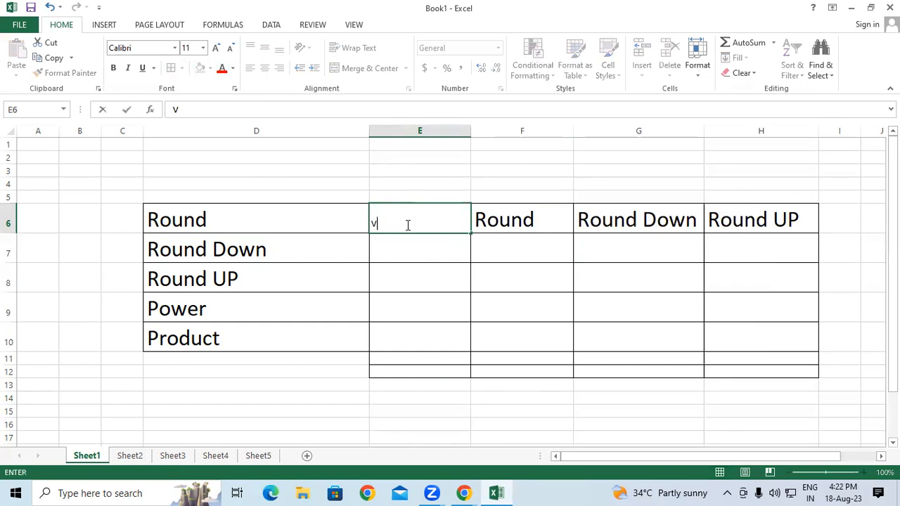
click(402, 241)
Make the Value heading in E6 bold and enlarge its font size to 22
click(398, 222)
click(113, 68)
click(216, 49)
click(216, 49)
click(216, 49)
click(216, 49)
click(215, 49)
click(216, 49)
Copy the formatting of the Value heading onto the Round, Round Down and Round UP headings in F6:H6
click(65, 73)
drag(506, 218, 759, 221)
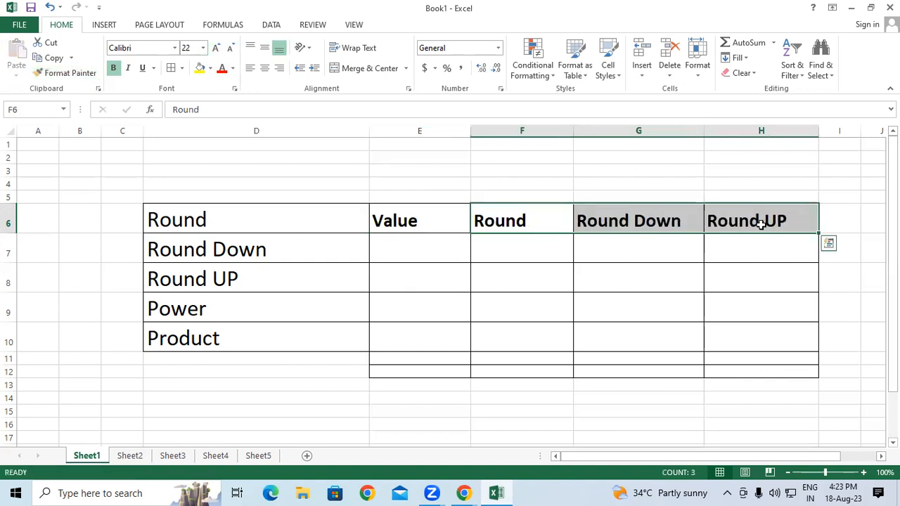
click(634, 288)
Give the header row E6:H6 red text and a yellow fill
mouse_move(402, 211)
mouse_down()
mouse_move(741, 209)
mouse_move(745, 218)
mouse_up()
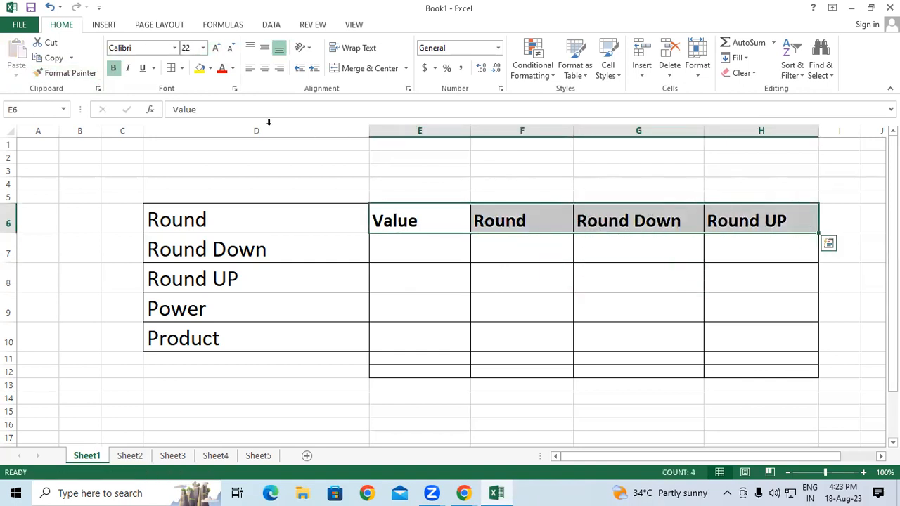
click(222, 69)
click(199, 68)
click(534, 275)
Enter the values 20.50, 20.30, 50.21 and 20.51 in cells E7 to E10
click(436, 243)
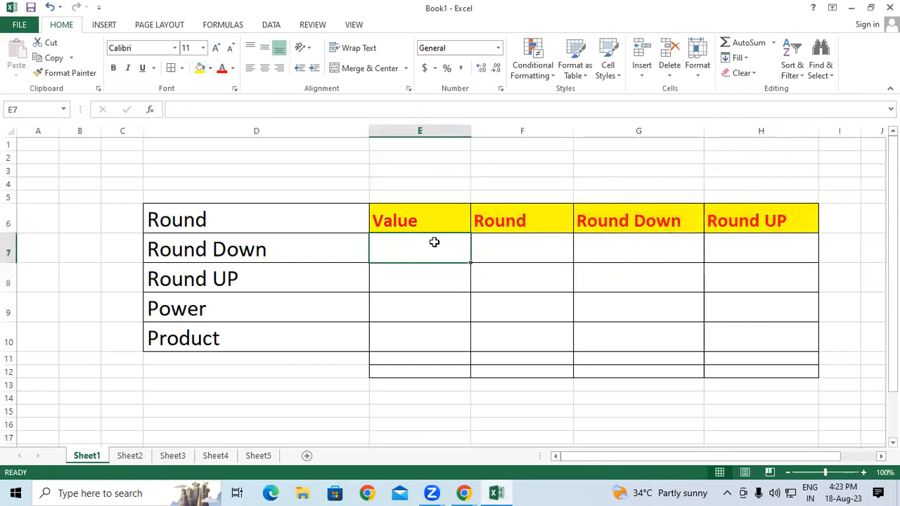
text(20.50)
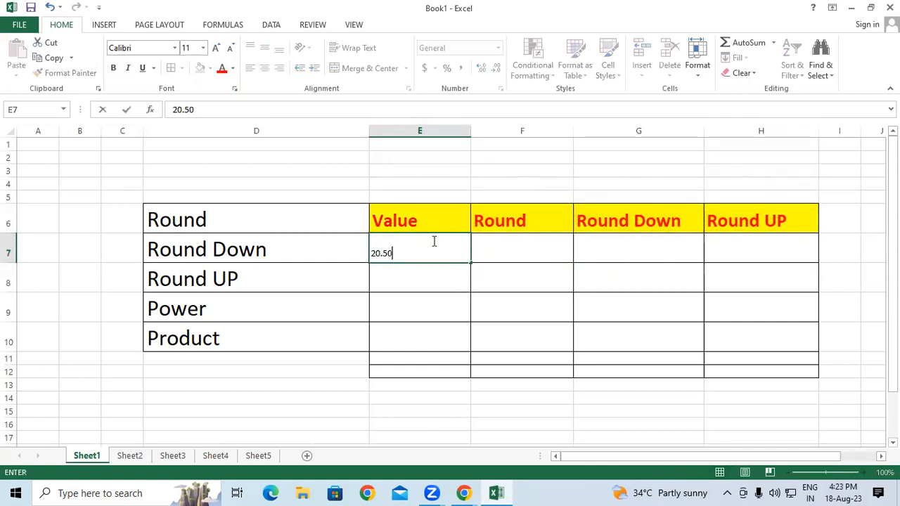
key(Return)
text(20.30)
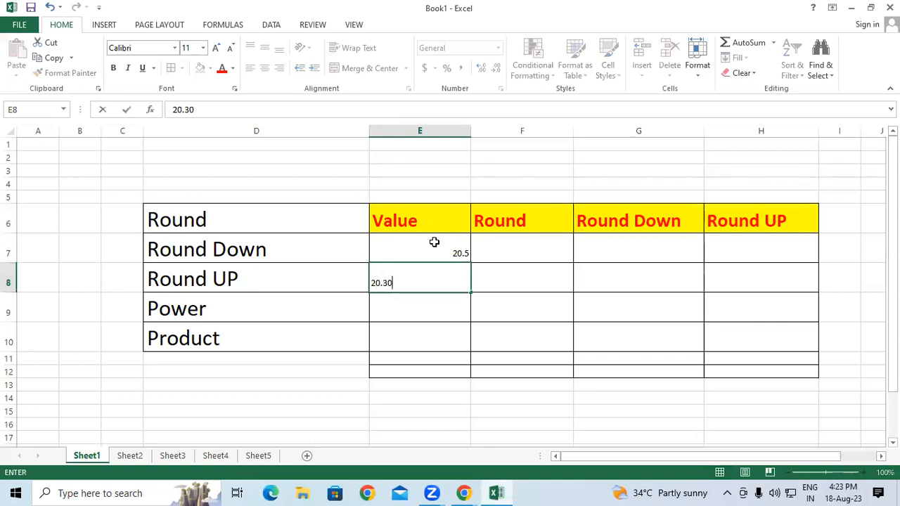
key(Return)
text(5)
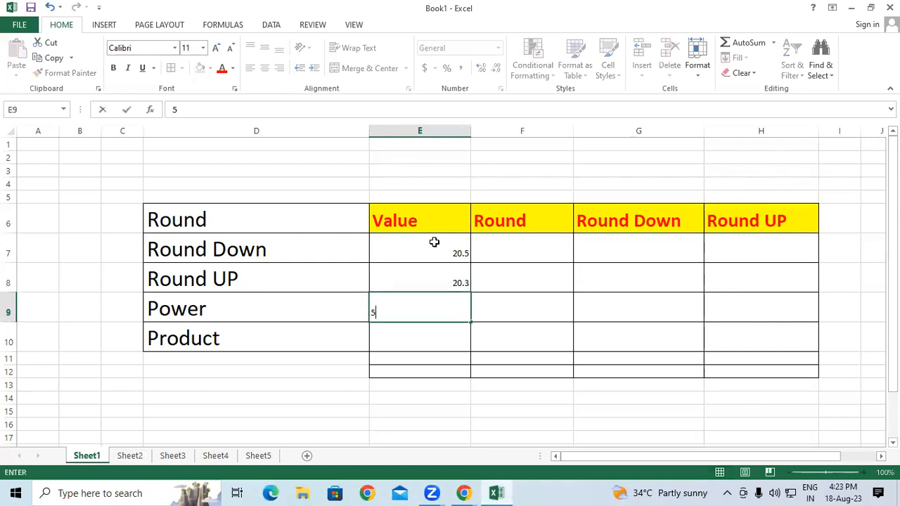
text(0.21)
key(Return)
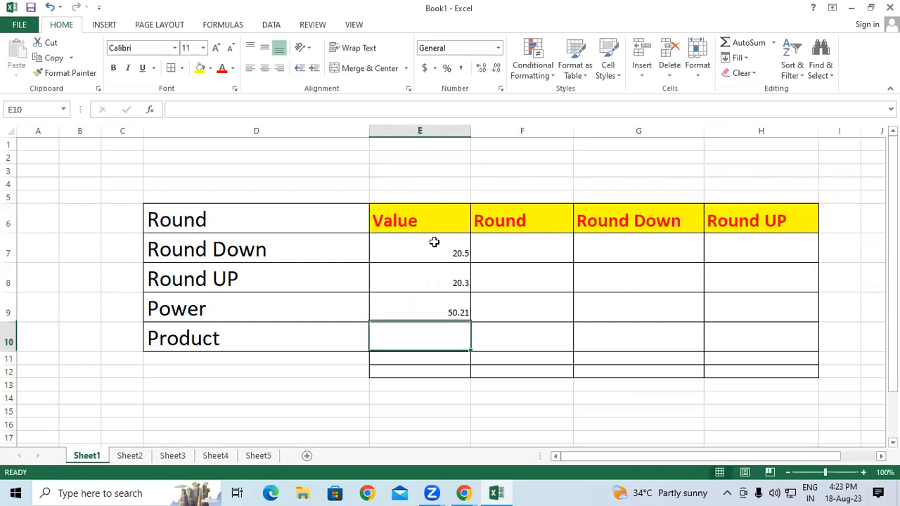
text(20.51)
key(Return)
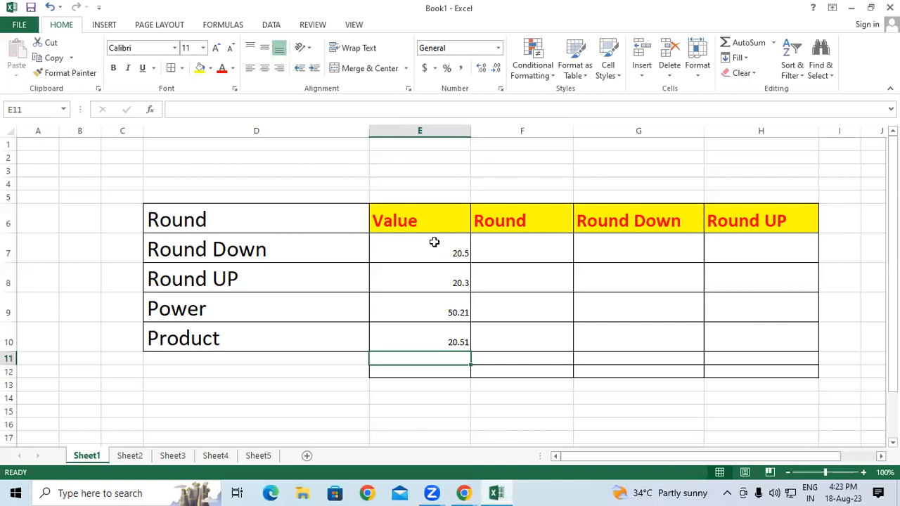
Make the numbers in E7:E10 bold and enlarge their font size to 22
drag(434, 242, 431, 342)
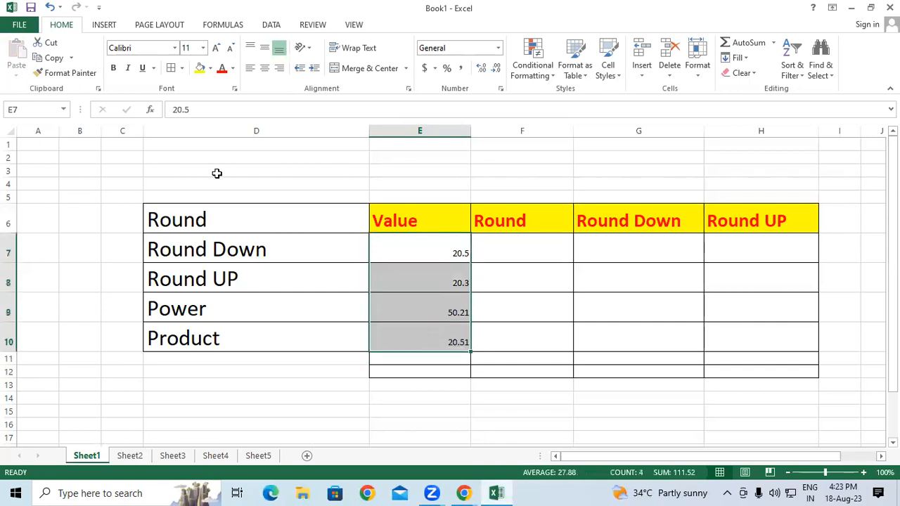
click(114, 67)
click(216, 48)
click(215, 48)
click(216, 48)
click(215, 48)
click(215, 48)
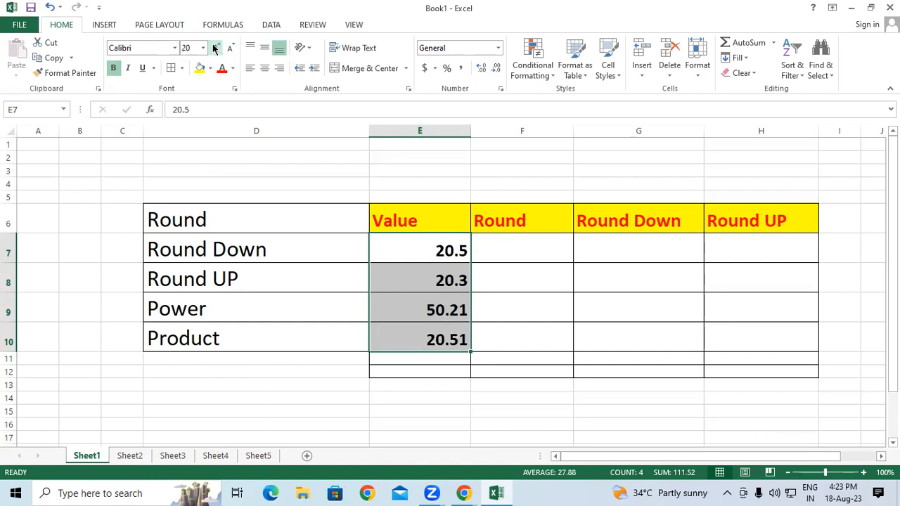
click(216, 48)
click(509, 302)
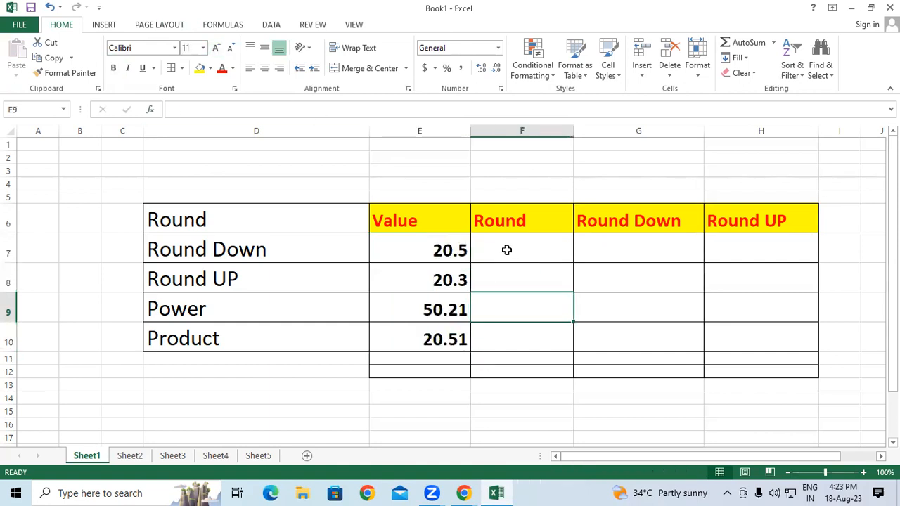
Examine the values in E7:E10 and the empty Round, Round Down and Round UP cells beside them
click(505, 246)
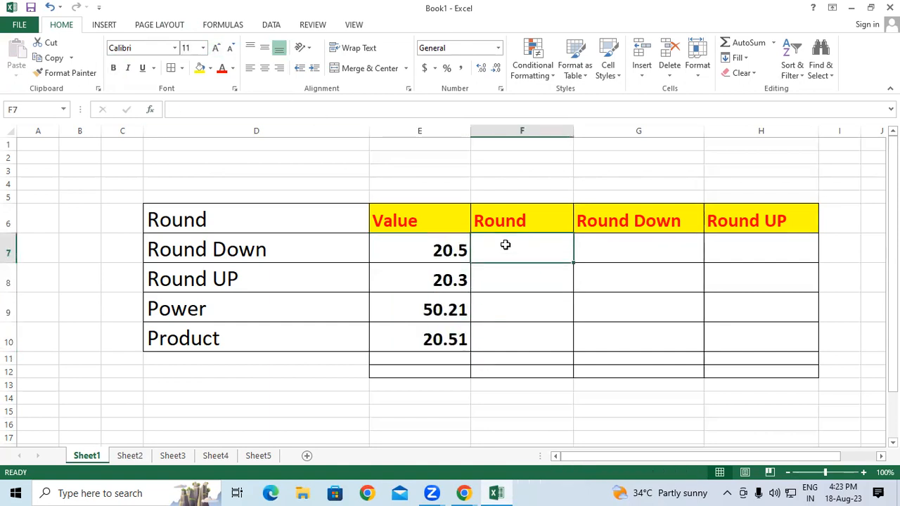
drag(402, 246, 390, 330)
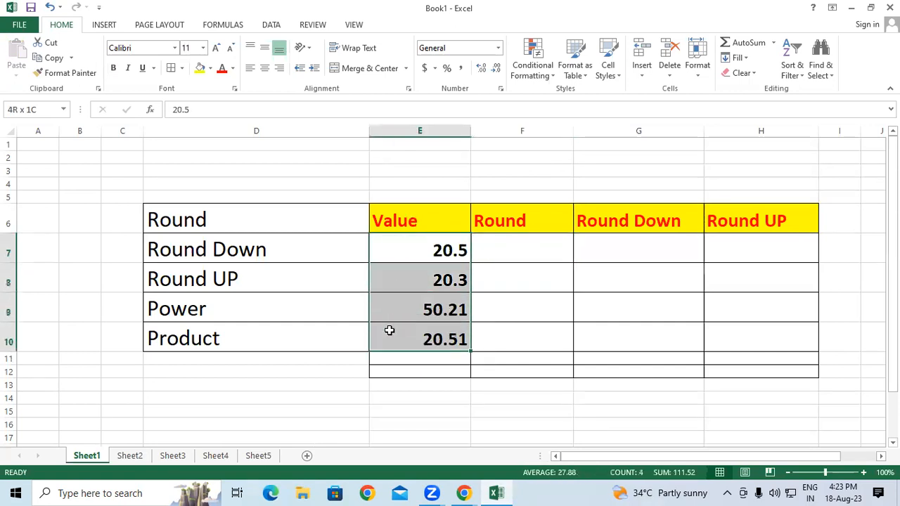
click(494, 227)
drag(488, 242, 496, 341)
click(592, 246)
drag(592, 246, 606, 341)
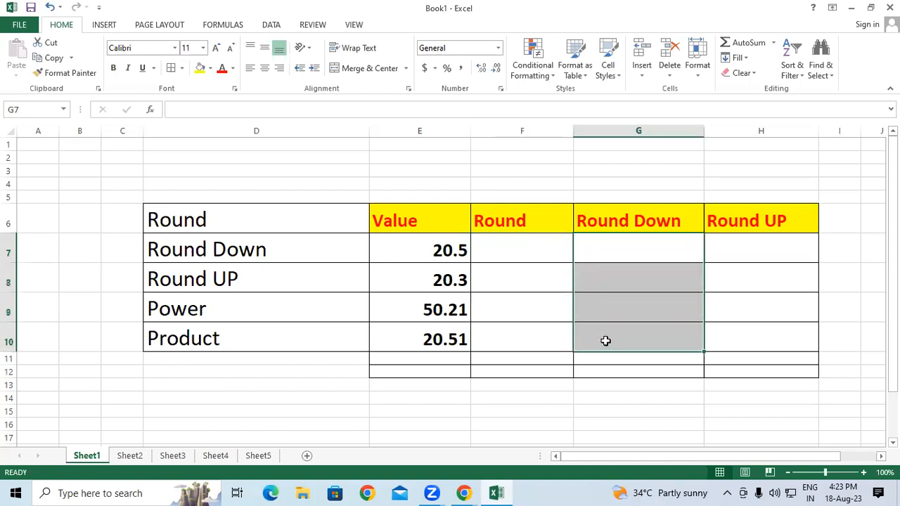
drag(735, 245, 739, 338)
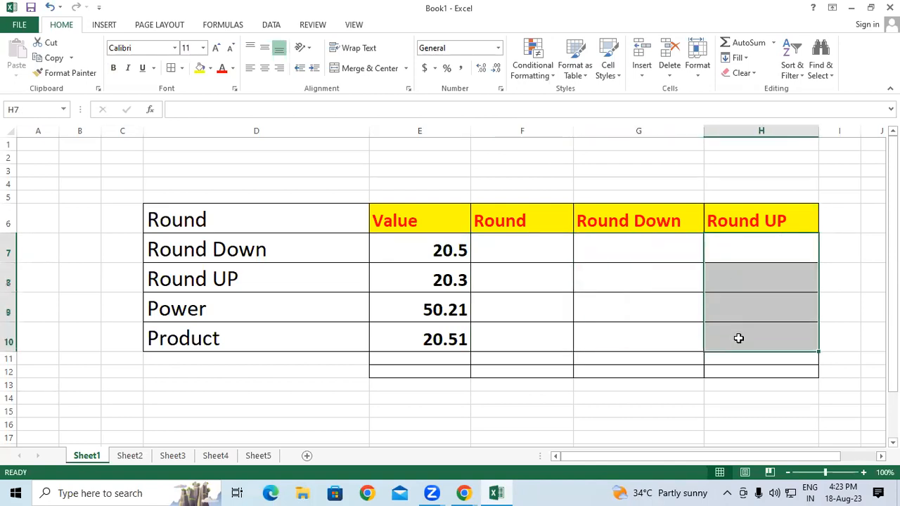
click(435, 249)
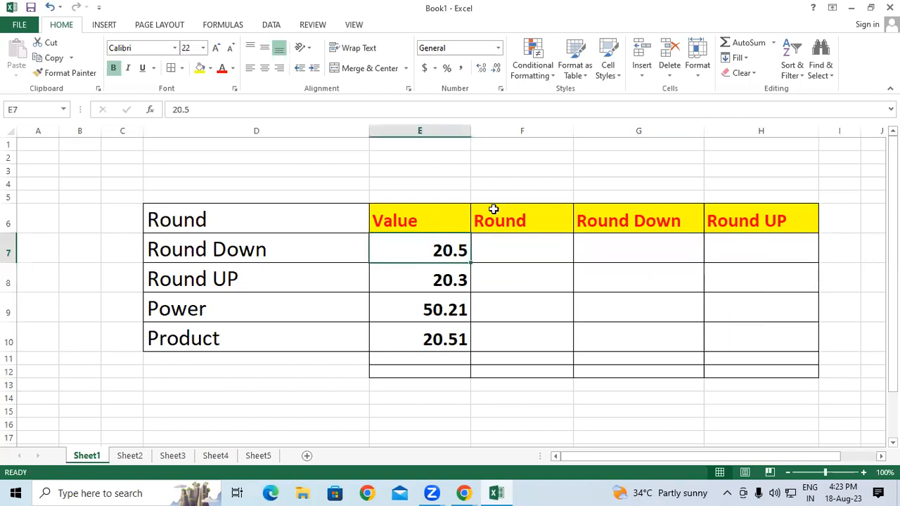
click(506, 247)
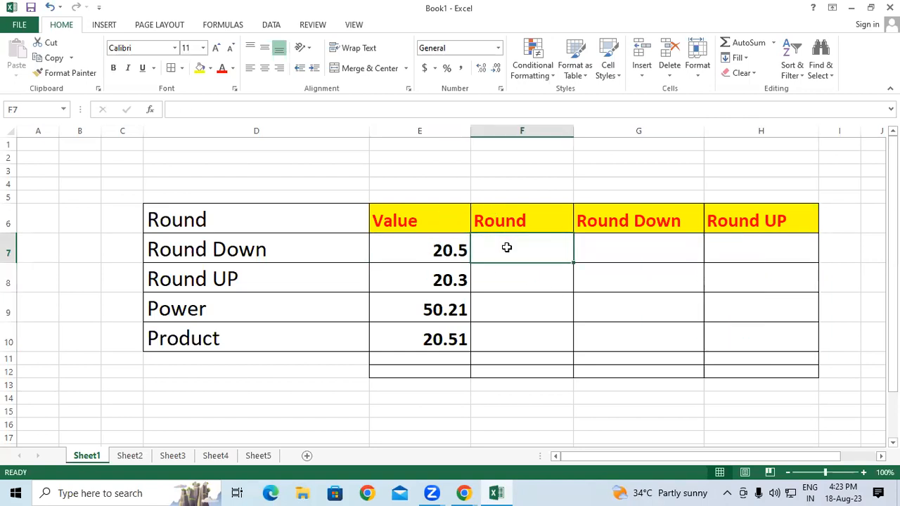
Enter the values 49, 0 and 1 in cells E4, F4 and G4 above the table
click(418, 183)
text(49)
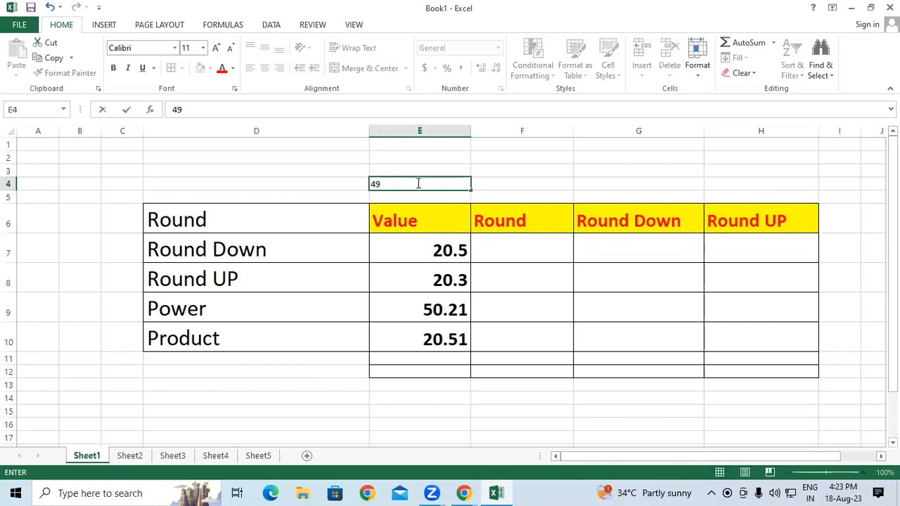
key(Tab)
text(0)
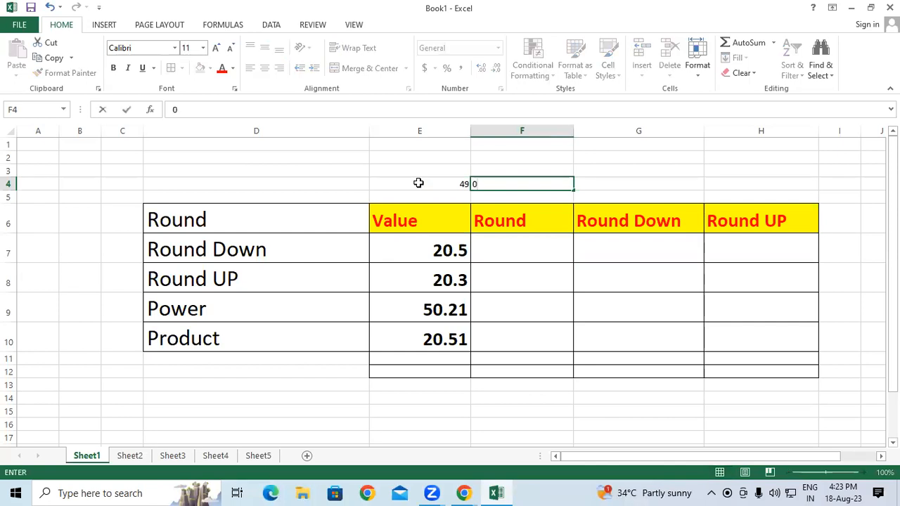
click(580, 182)
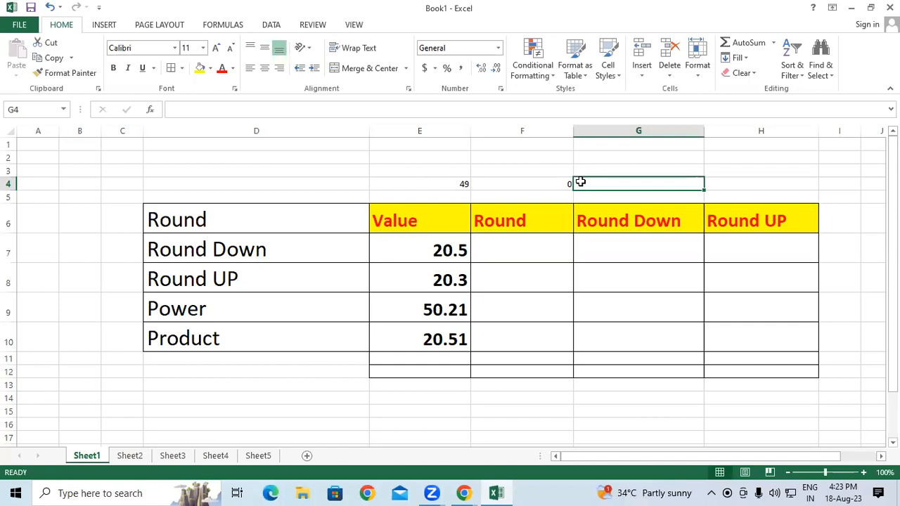
text(1)
key(Return)
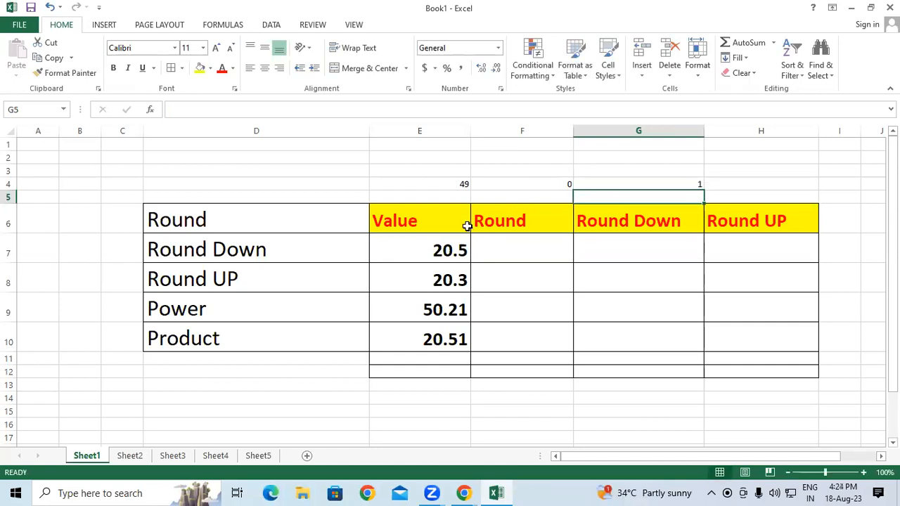
click(436, 244)
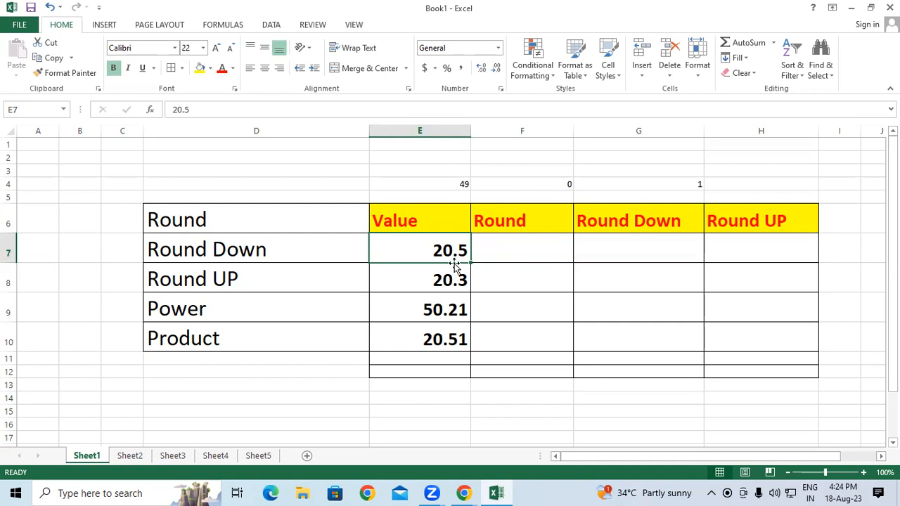
click(430, 277)
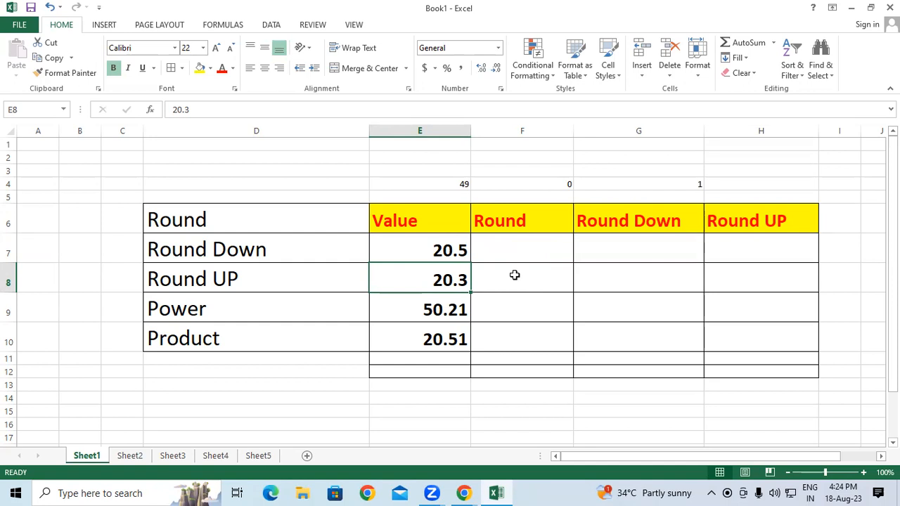
click(435, 313)
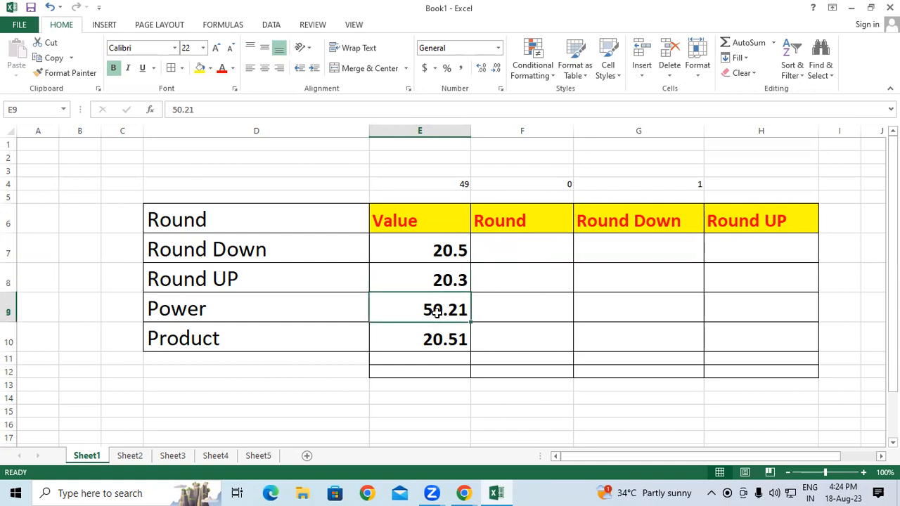
click(421, 345)
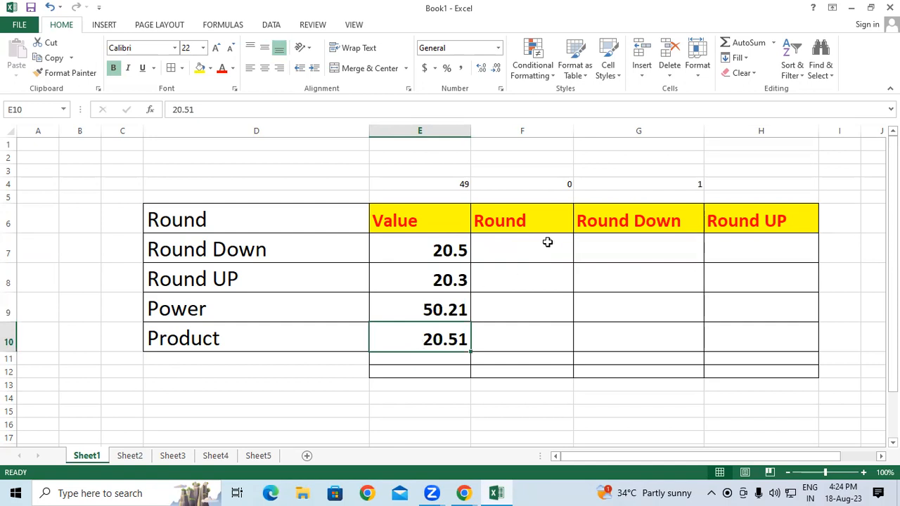
Enter the formula =ROUND(E7,0) in cell F7 of the Round column
click(540, 242)
text(=)
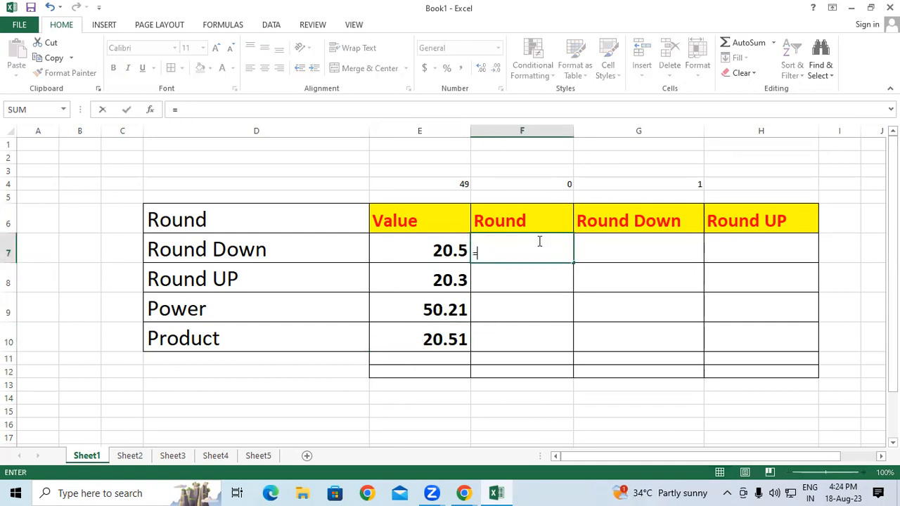
text(round)
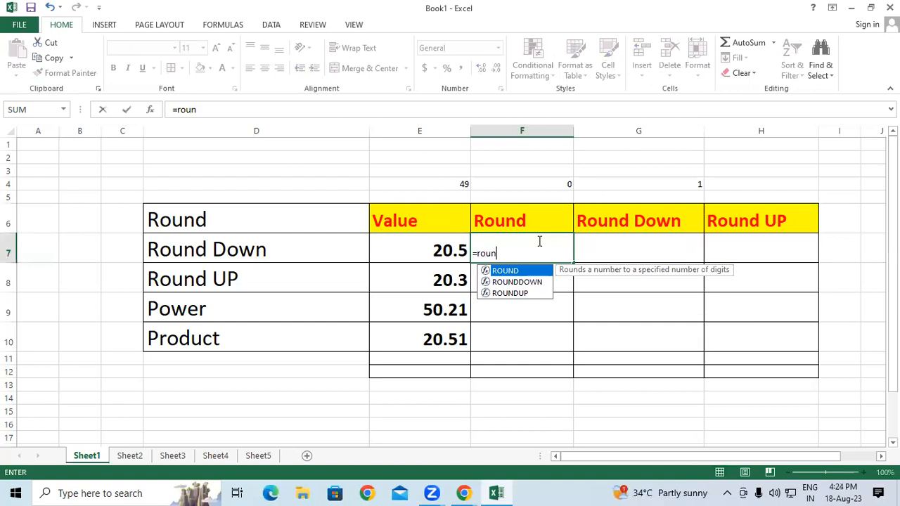
double_click(516, 272)
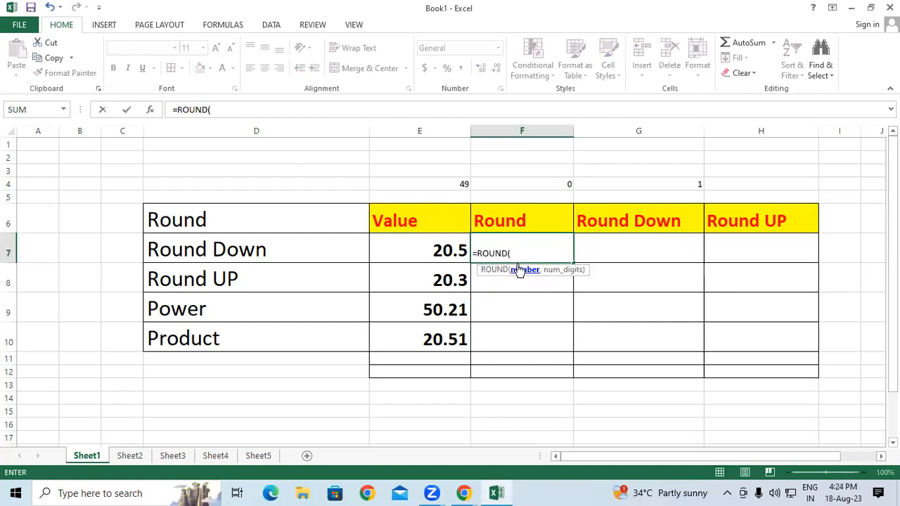
click(421, 248)
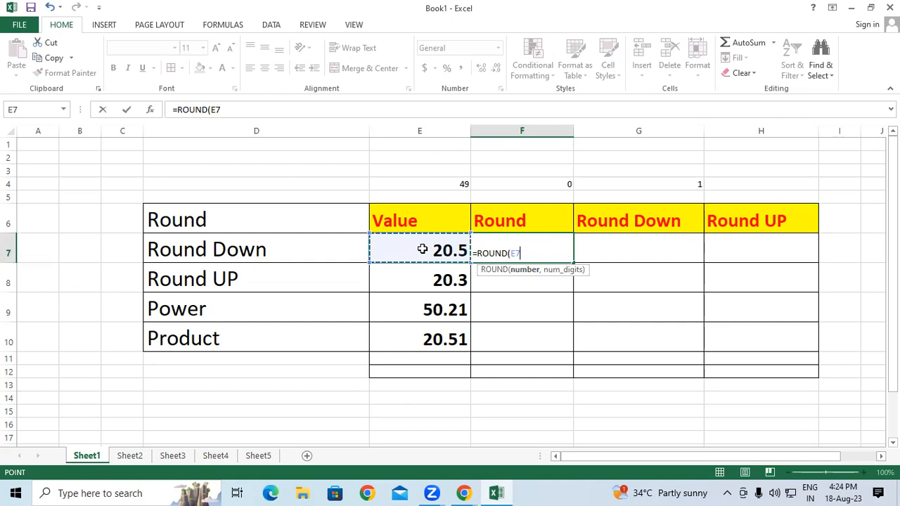
text(,)
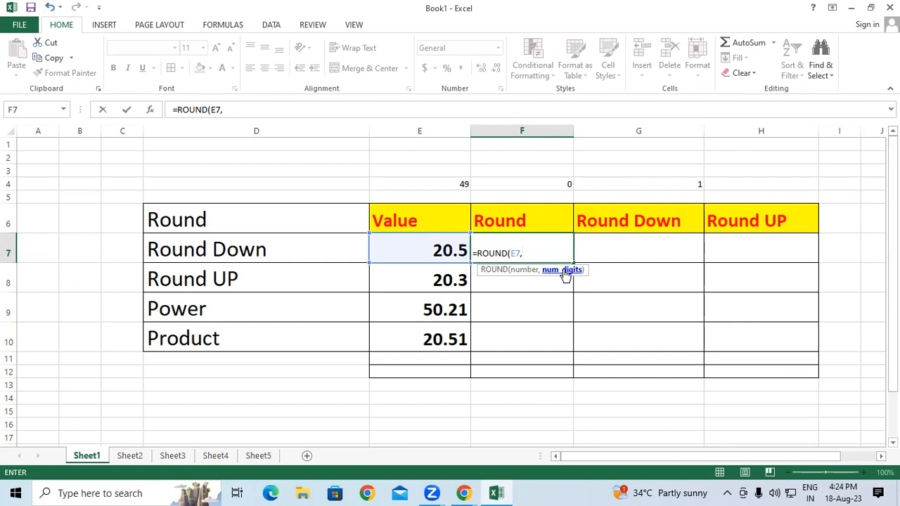
text(0)
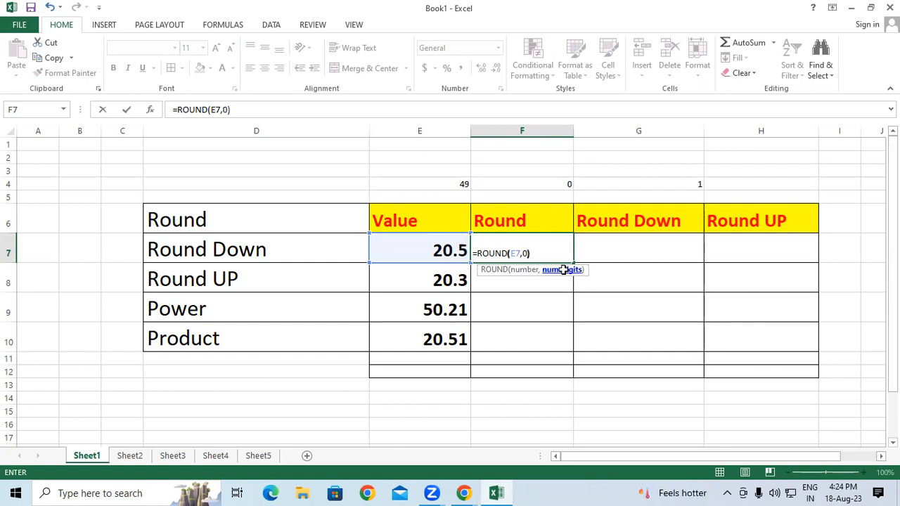
text())
key(Return)
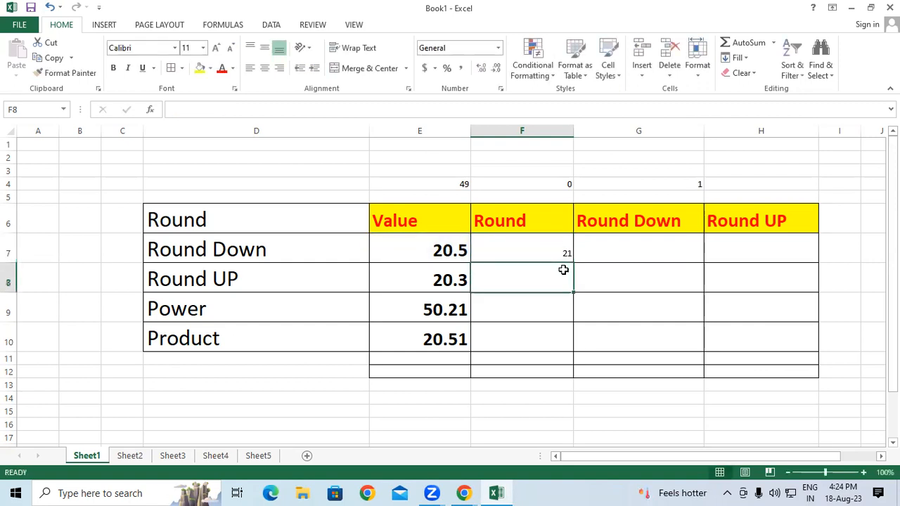
Make F7 bold at font size 18 and fill its formula down to F10
click(568, 251)
click(112, 67)
click(216, 47)
click(216, 48)
click(216, 47)
click(216, 48)
drag(573, 262, 574, 354)
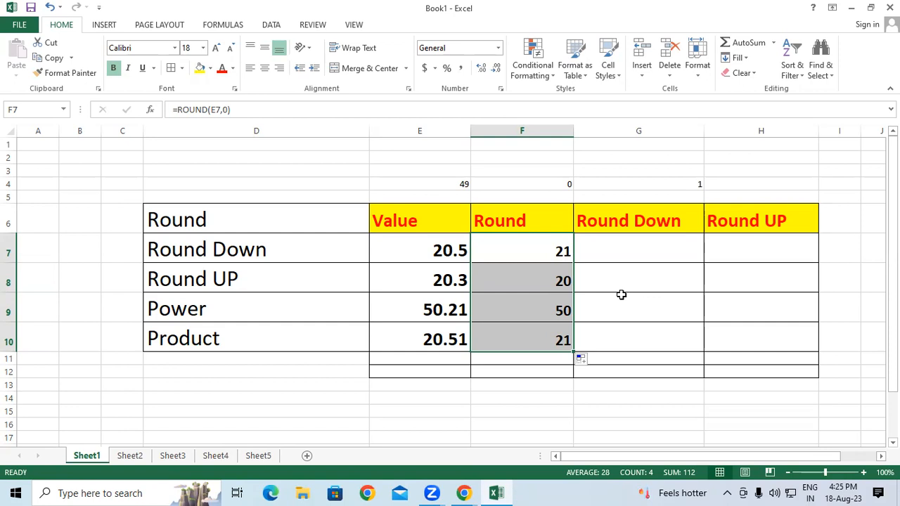
Enter the formula =ROUNDDOWN(E7,0) in cell G7 of the Round Down column and fill it down to G10
click(516, 222)
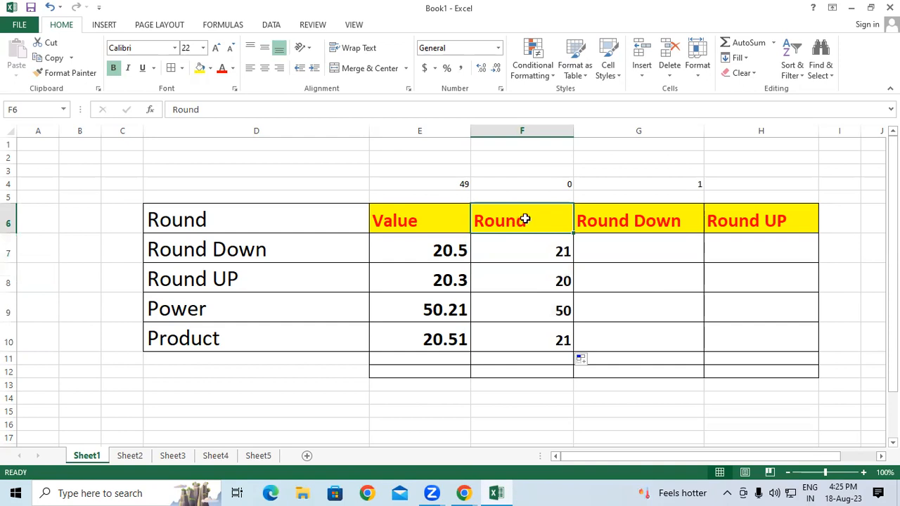
click(606, 220)
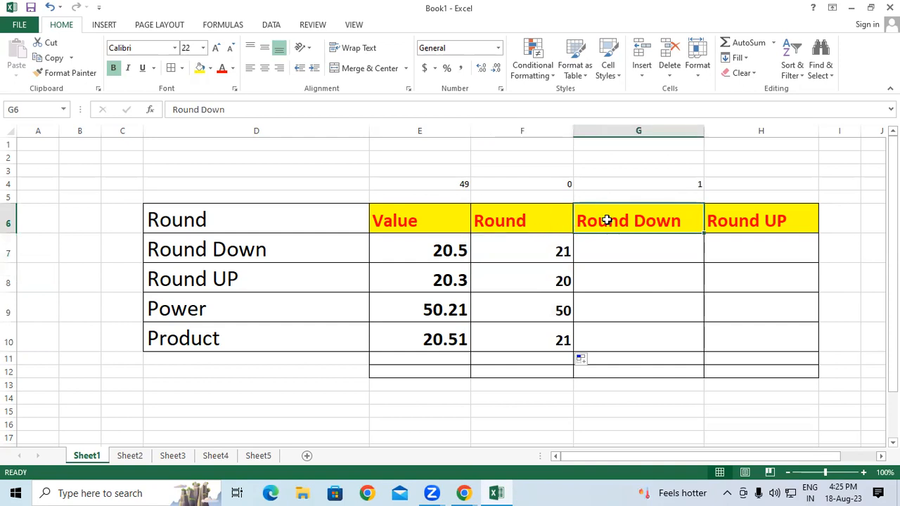
click(608, 244)
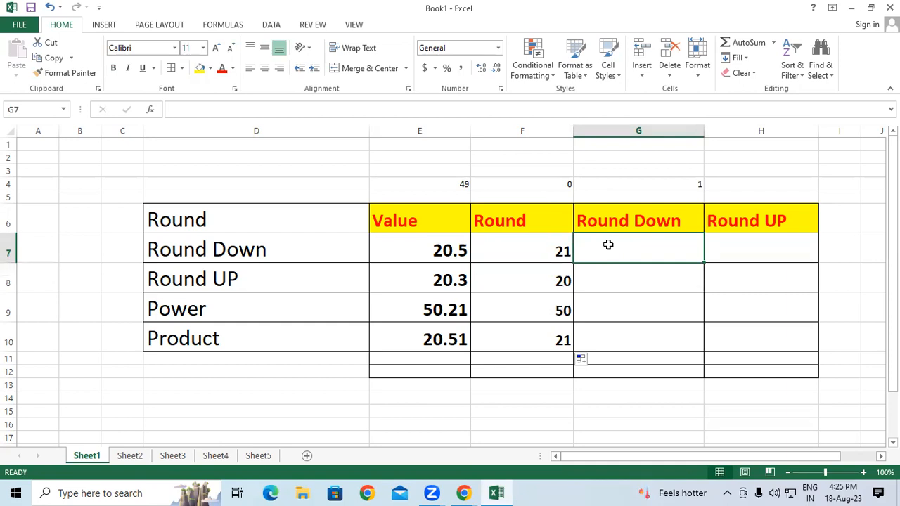
text(=)
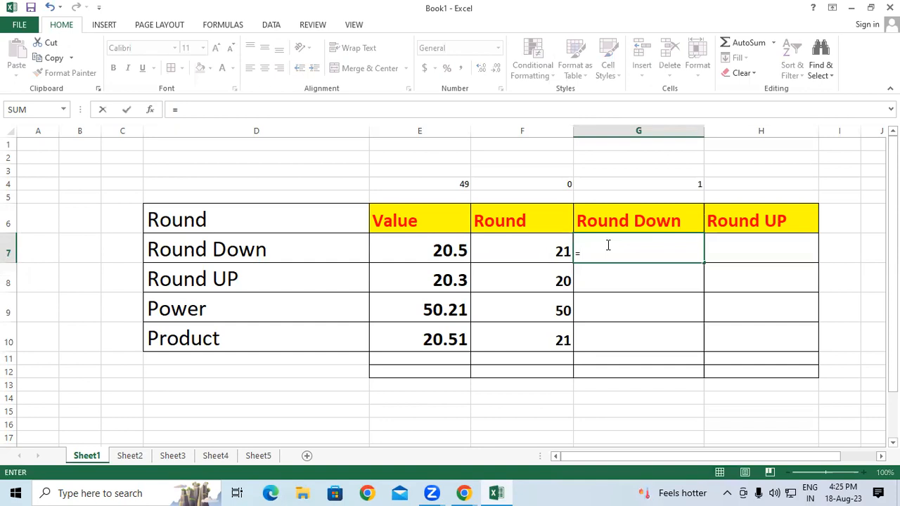
text(round)
double_click(612, 282)
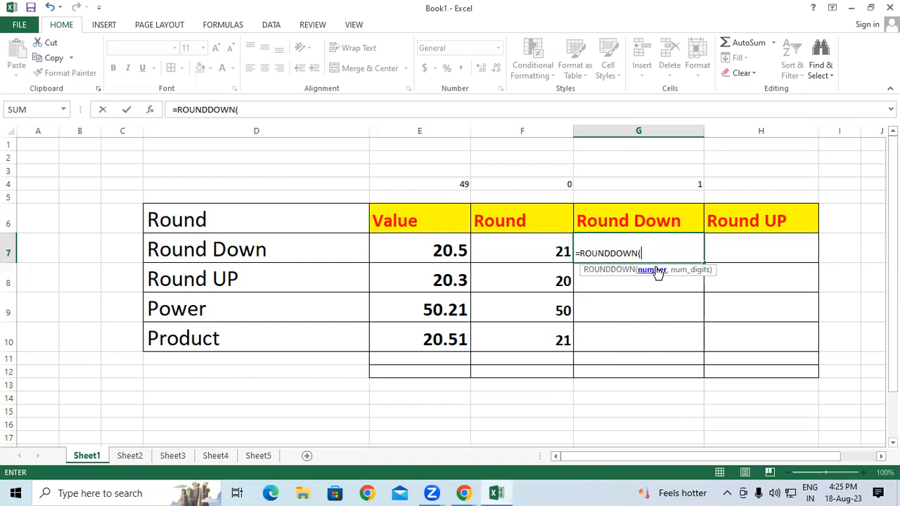
click(429, 244)
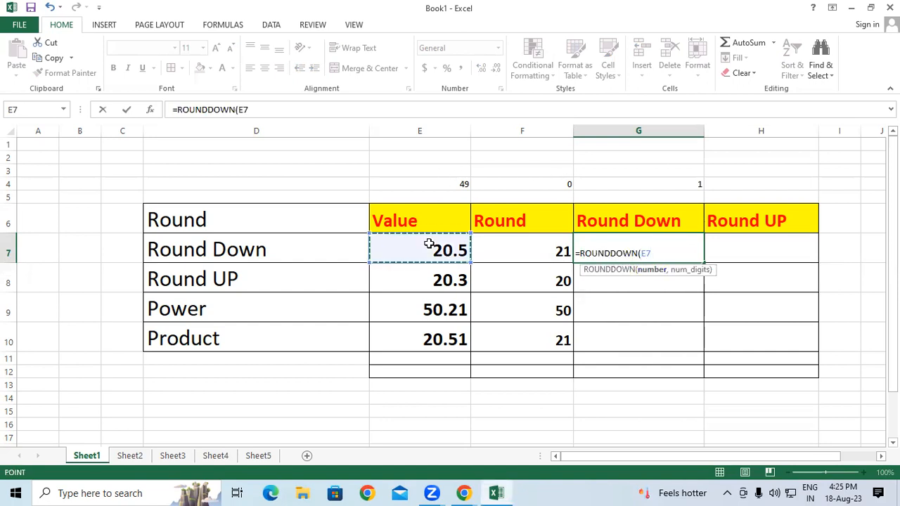
text(,)
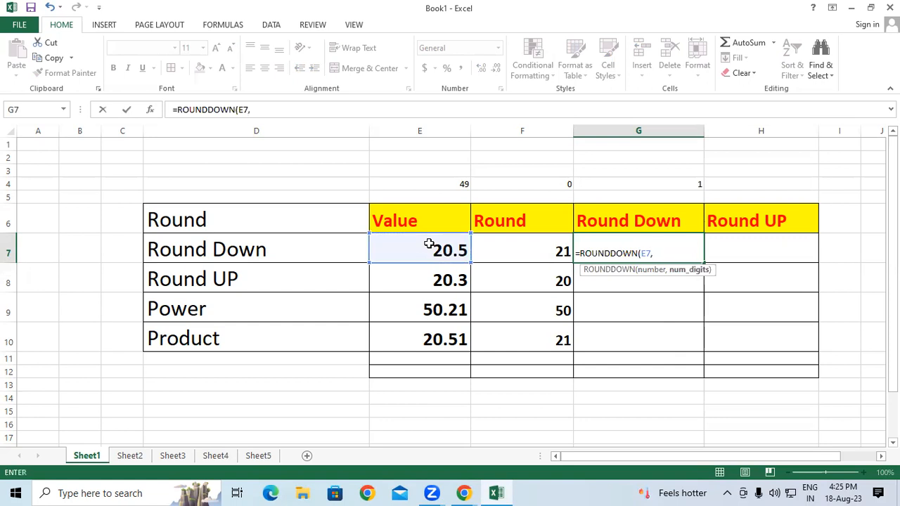
text(0))
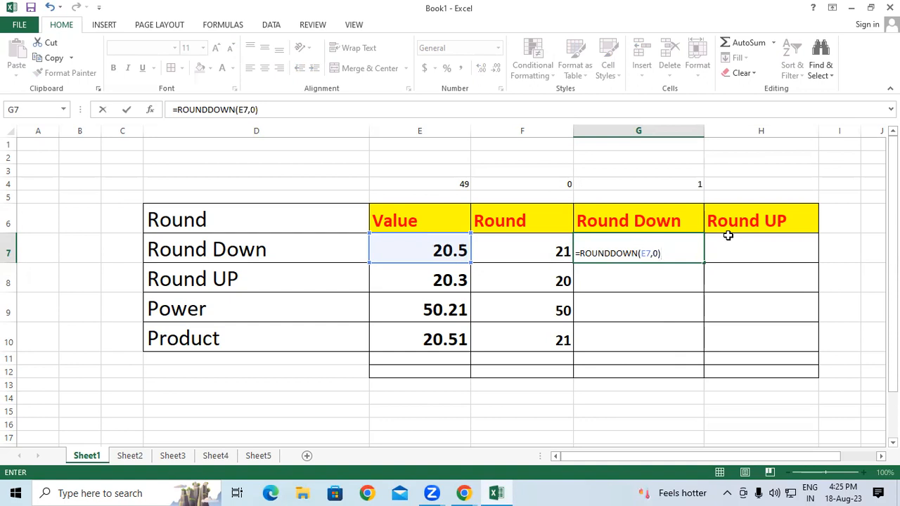
key(Return)
click(633, 255)
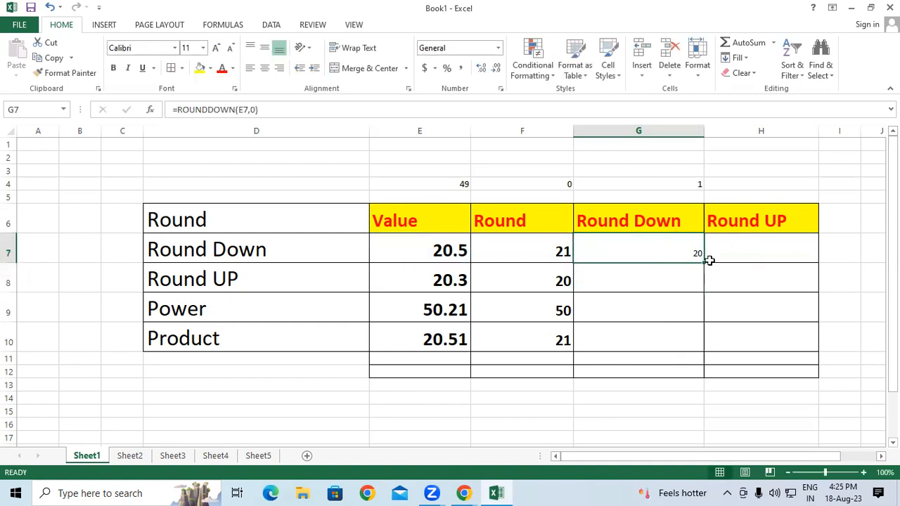
drag(705, 263, 705, 352)
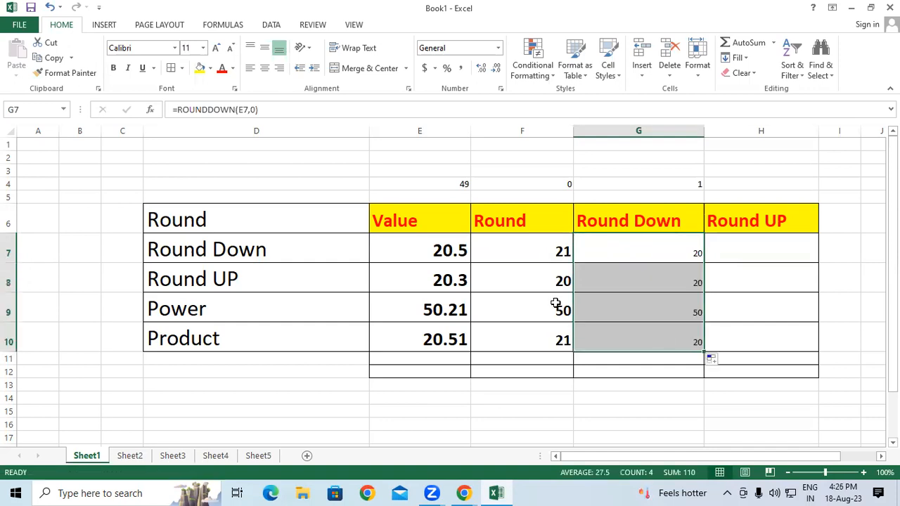
Make the results in G7:G10 bold and enlarge their font size to 26
click(113, 69)
click(216, 49)
click(216, 49)
click(215, 49)
click(216, 49)
click(216, 49)
click(215, 49)
click(216, 49)
click(216, 49)
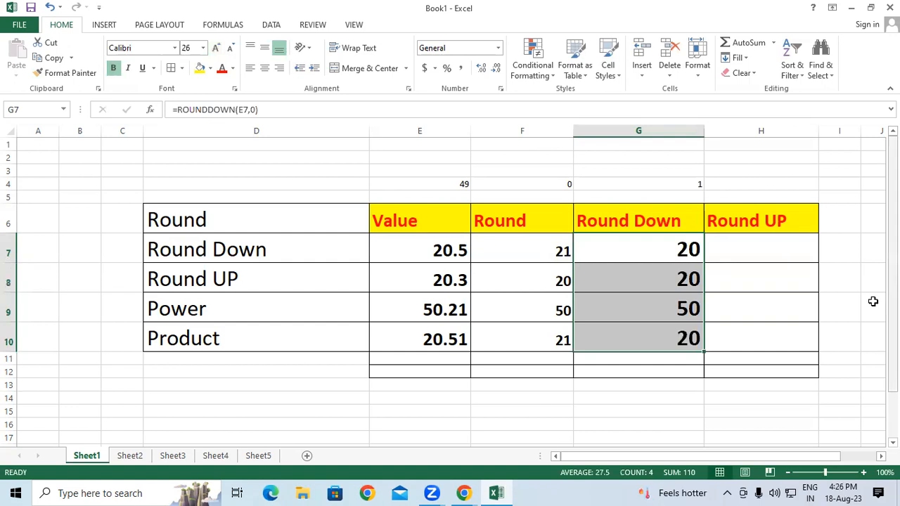
Enter the formula =ROUNDUP(E7,0) in cell H7 of the Round UP column
click(787, 258)
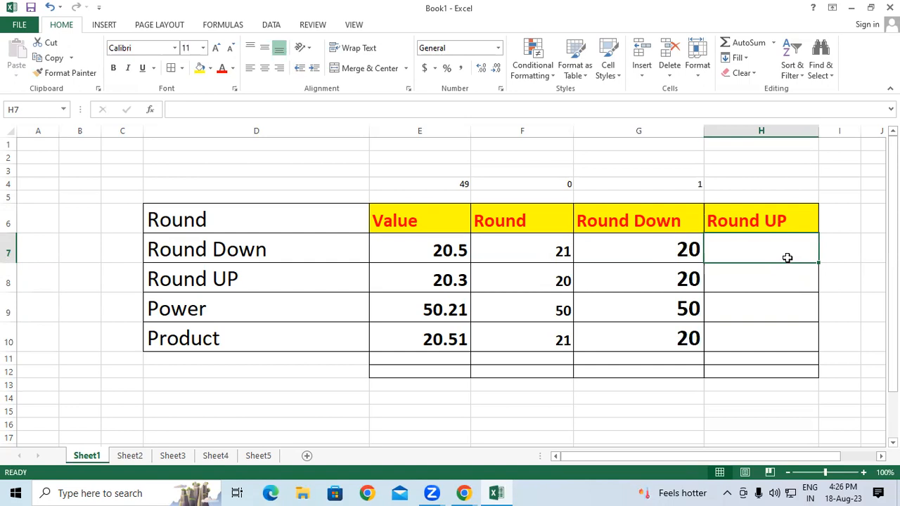
text(=)
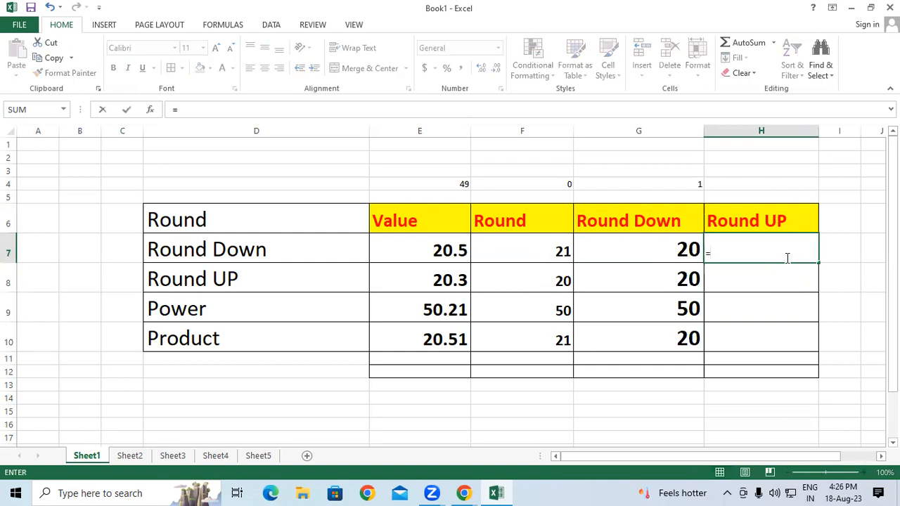
text(round)
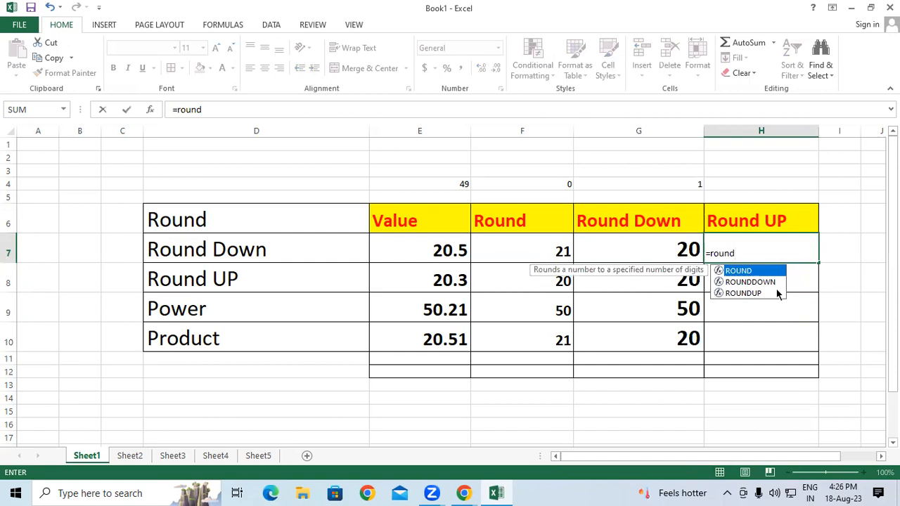
double_click(765, 294)
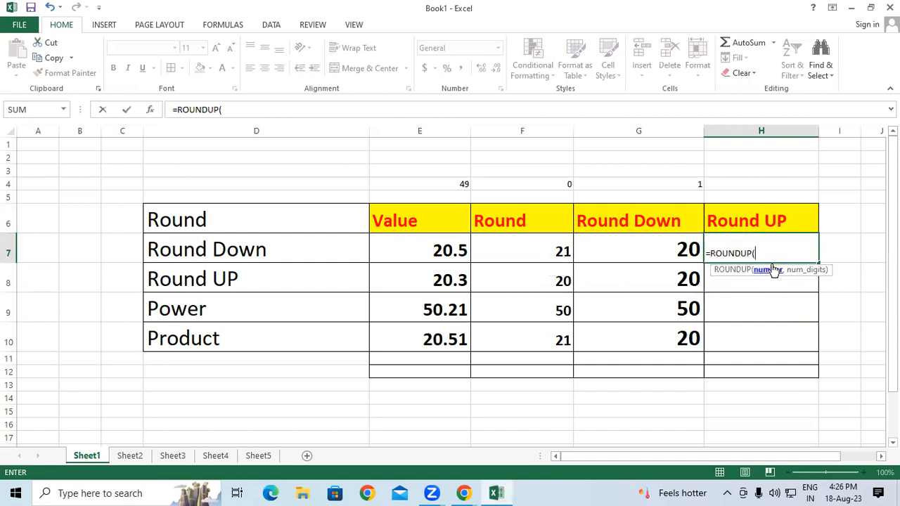
click(430, 245)
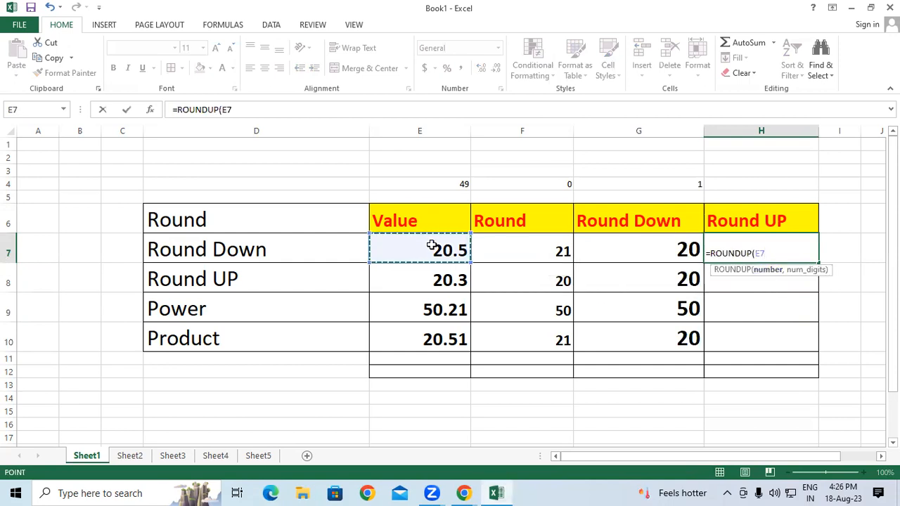
text(,)
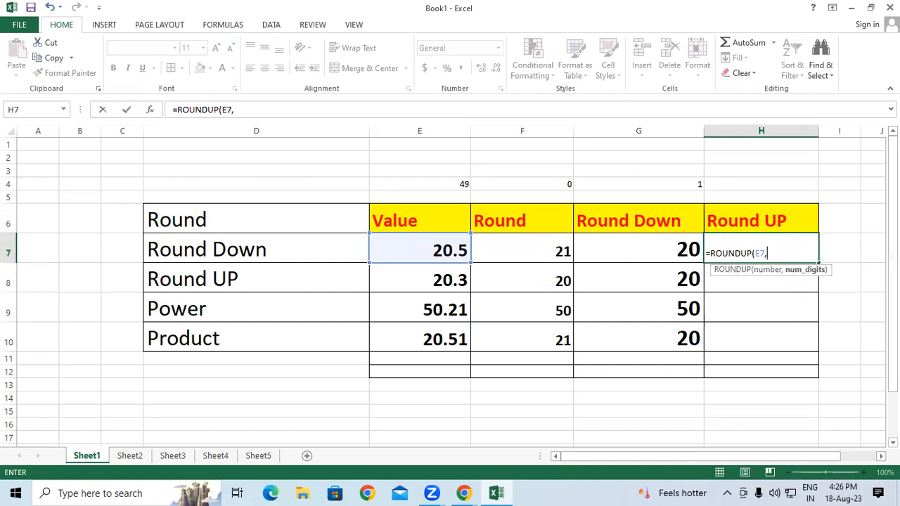
text(0))
key(Return)
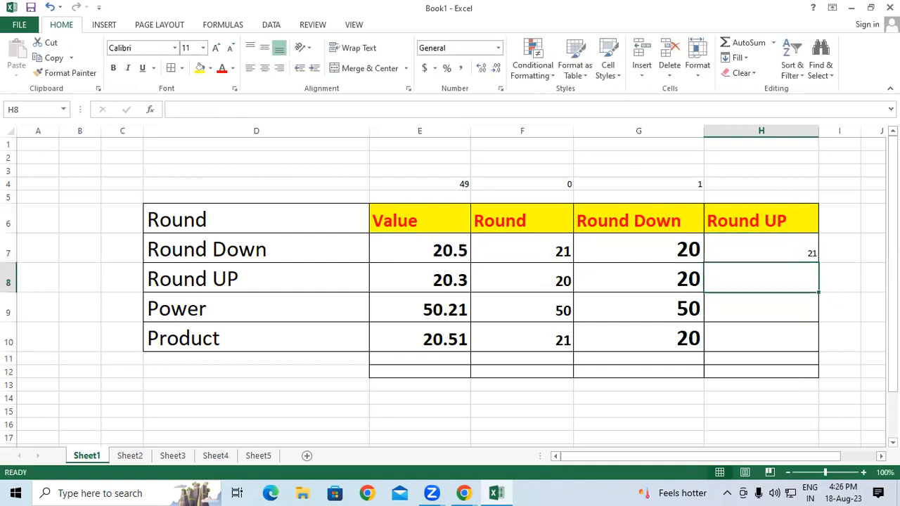
Make H7 bold at font size 14 and fill its formula down to H10
click(735, 248)
click(113, 70)
click(215, 48)
click(216, 48)
drag(819, 262, 822, 347)
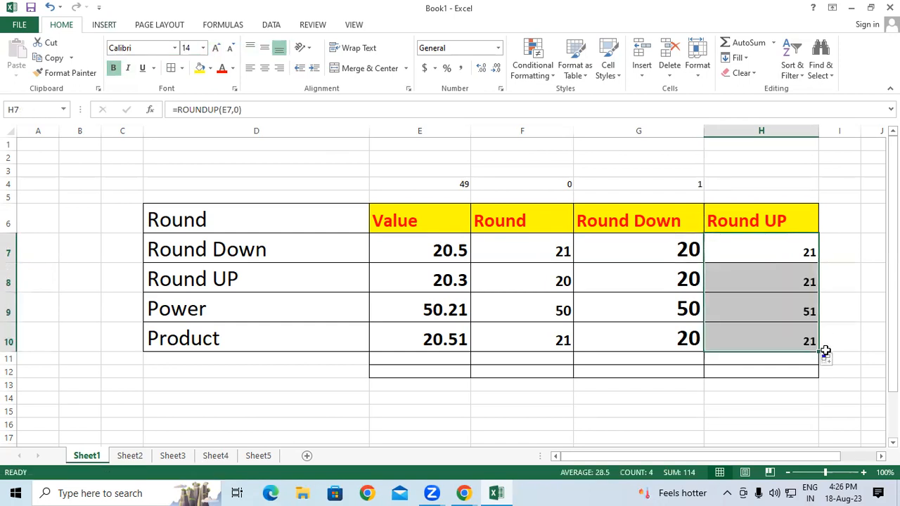
Enlarge the font size of the Round UP results in H7:H10 to 26
click(203, 48)
click(215, 48)
click(216, 48)
click(215, 48)
click(216, 47)
click(215, 48)
click(216, 48)
click(216, 48)
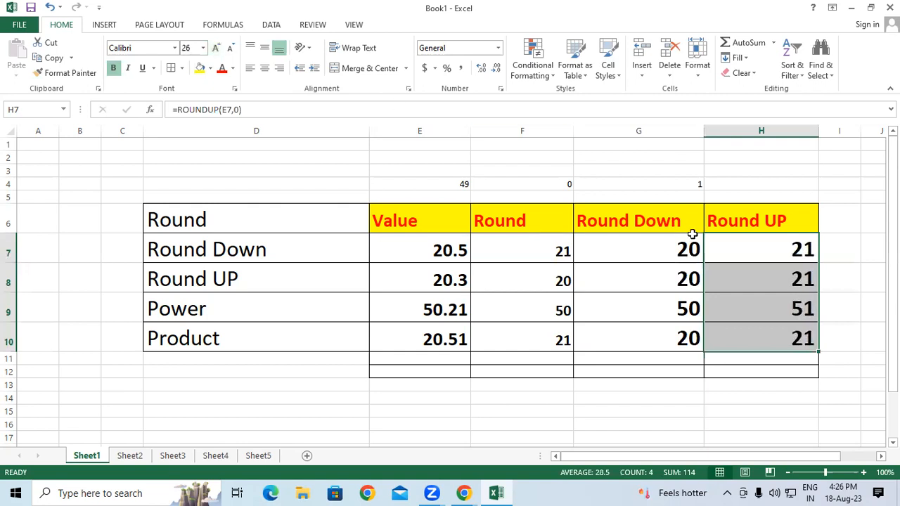
click(837, 247)
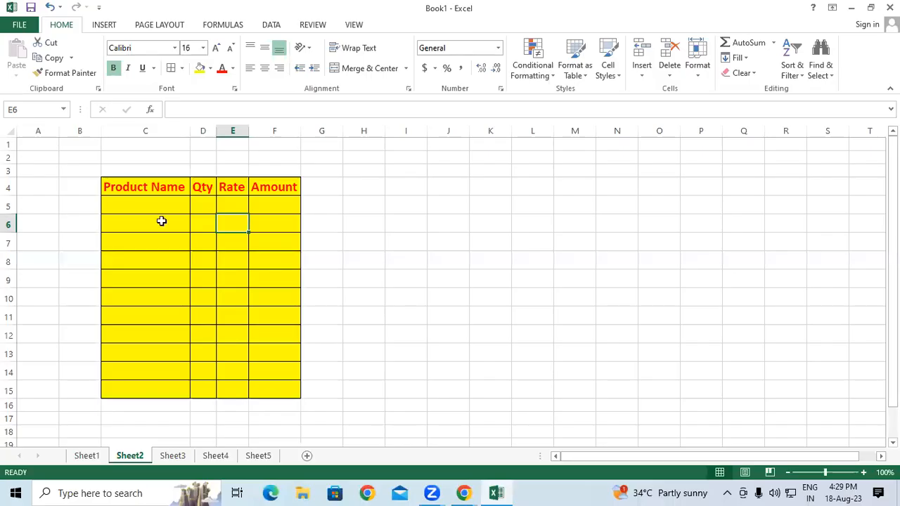
Widen columns C to F of the product table on Sheet2
click(154, 205)
drag(190, 131, 380, 131)
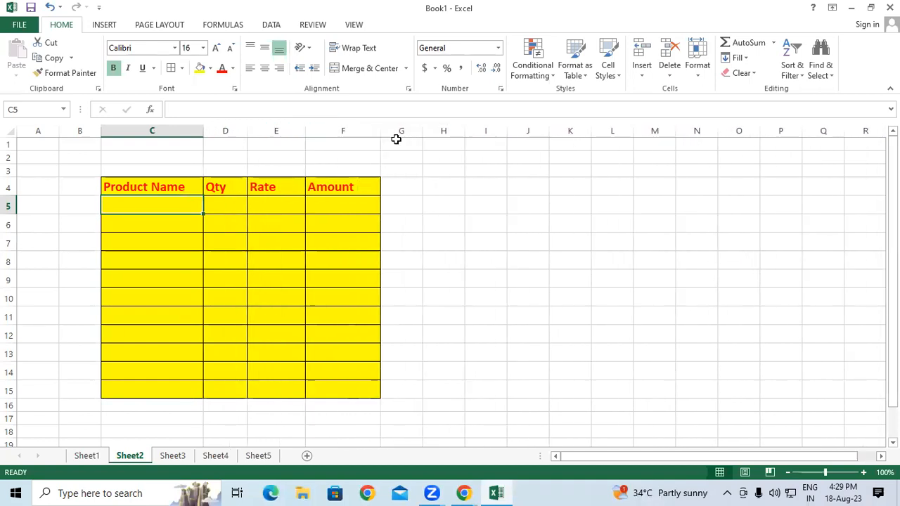
click(492, 202)
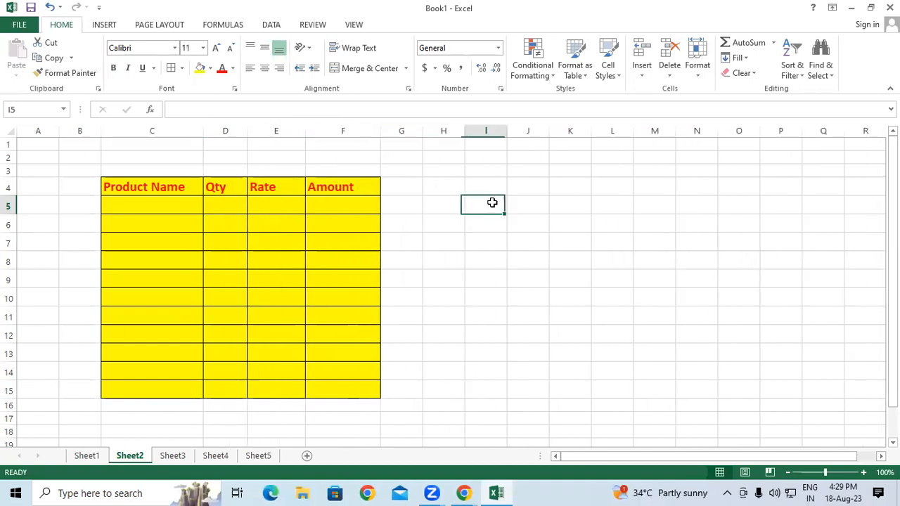
Enter the product names Keyboard, Mouse and Laptop in cells C5 to C7
click(129, 203)
text(Keyboar)
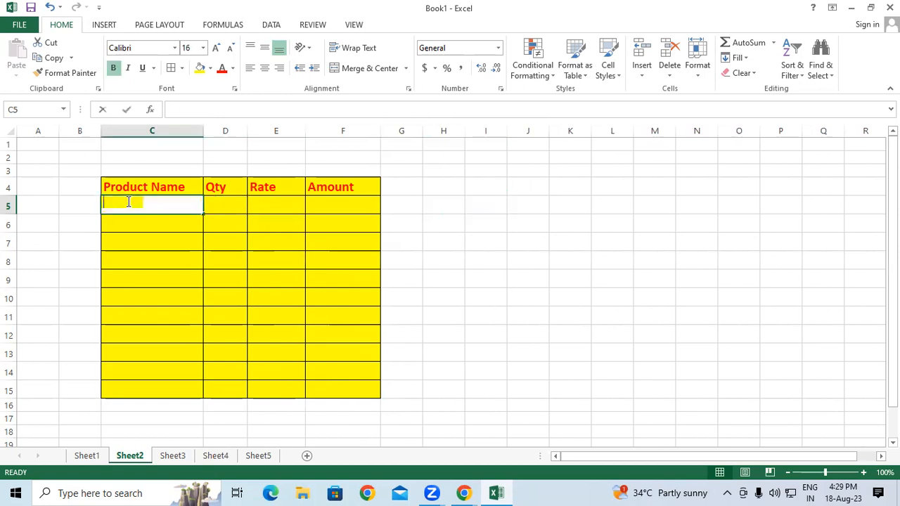
text(d)
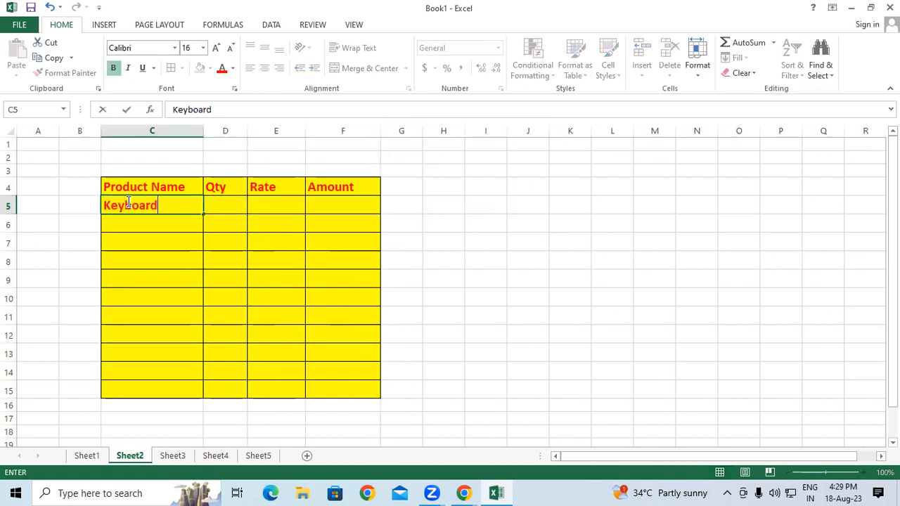
key(Return)
text(MOuse)
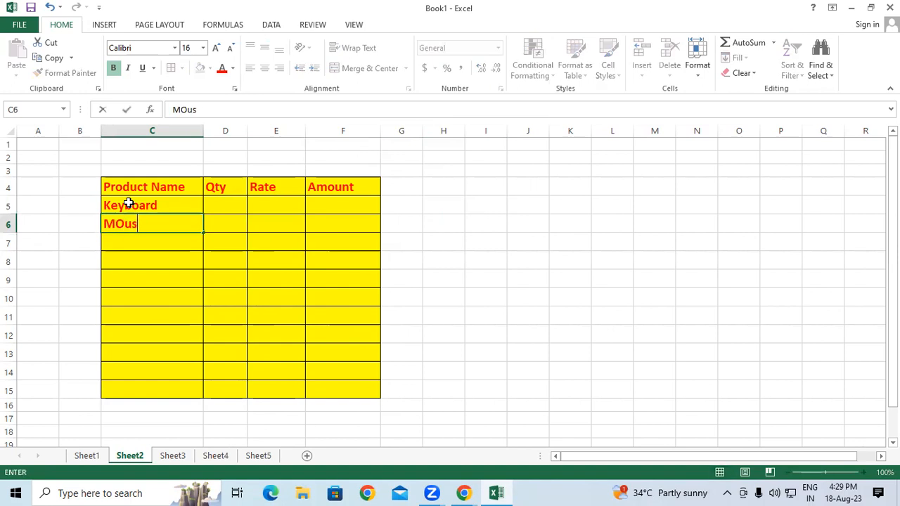
key(BackSpace)
key(BackSpace)
key(BackSpace)
key(BackSpace)
text(ouse)
key(Return)
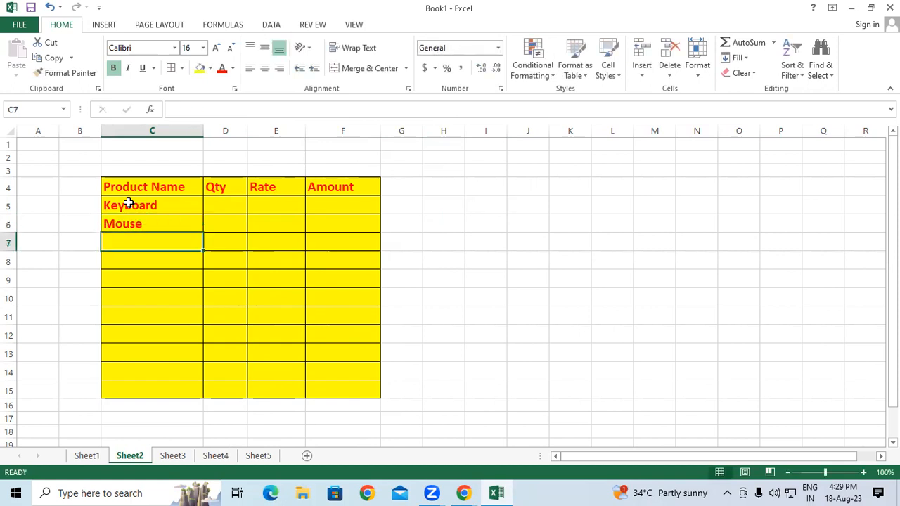
text(Laptop)
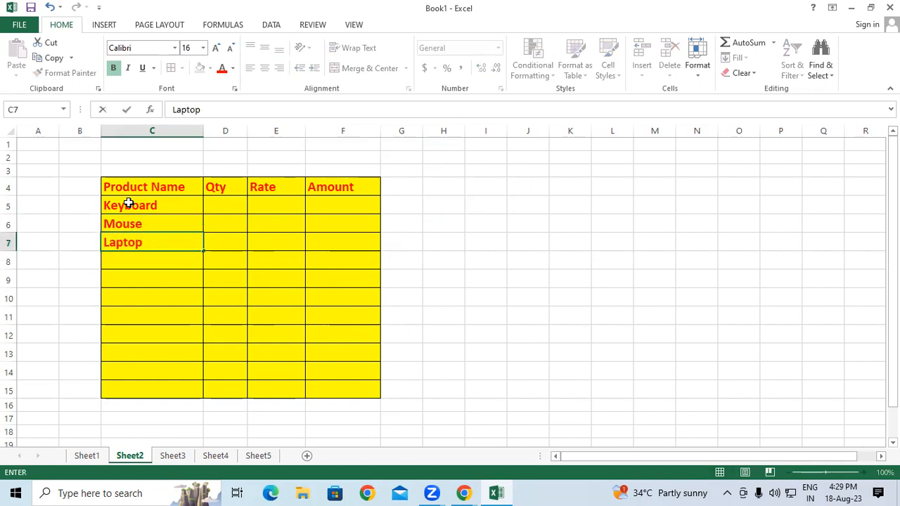
key(Return)
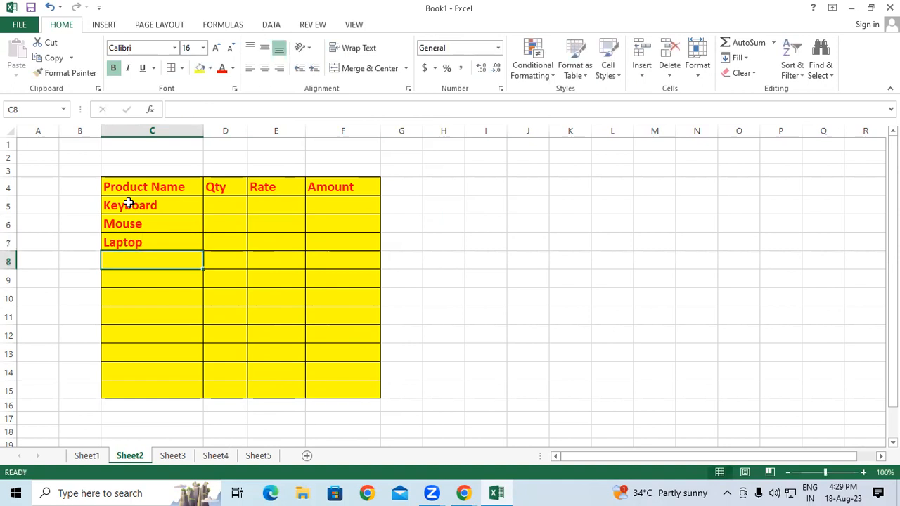
Enter the quantities 5, 6 and 2 in cells D5 to D7 of the Qty column
click(209, 207)
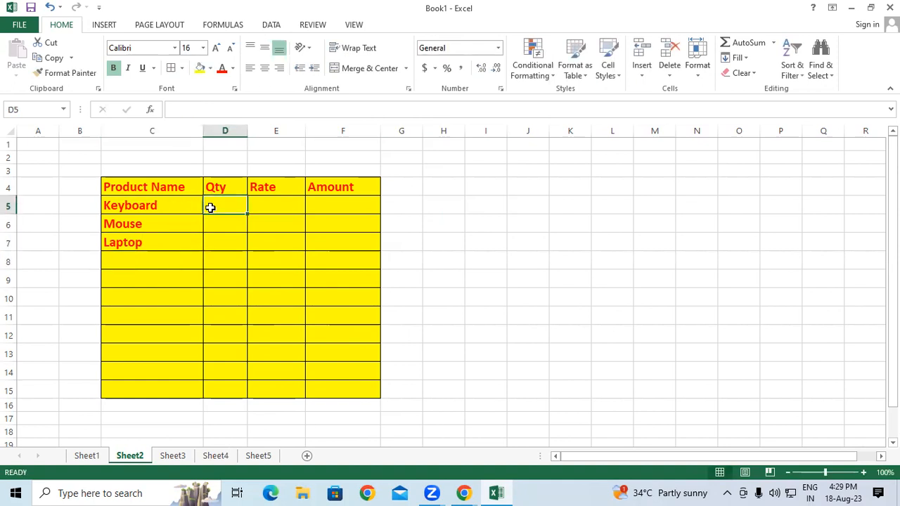
text(5)
key(Return)
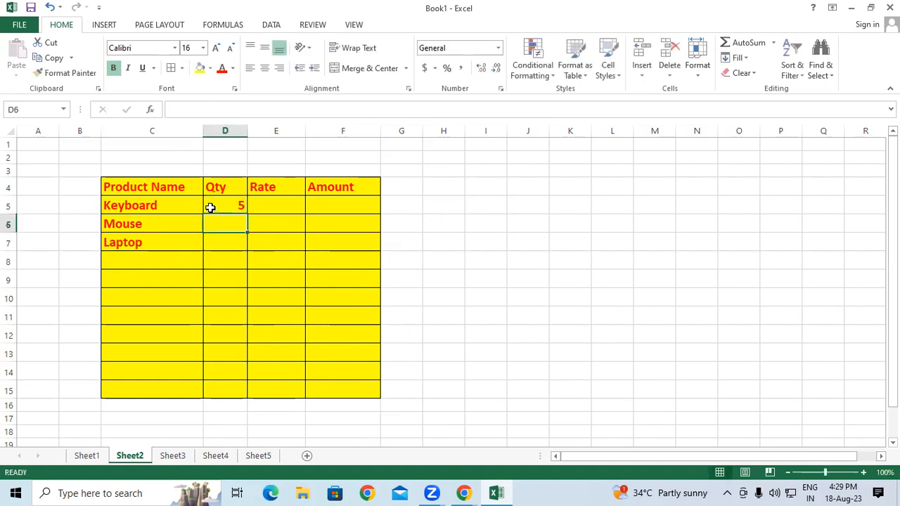
text(6)
key(Return)
text(2)
key(Up)
key(Up)
key(Right)
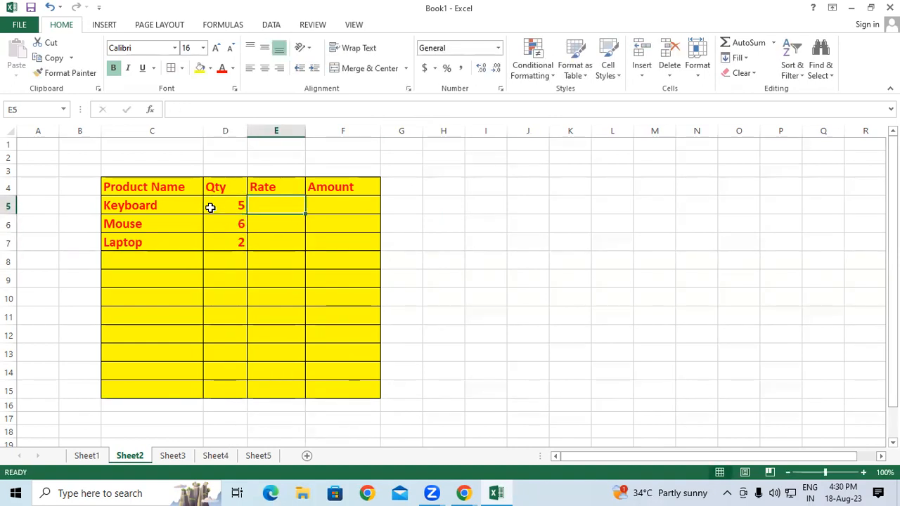
Enter the rates 350, 250 and 25000 in cells E5 to E7 of the Rate column
text(350)
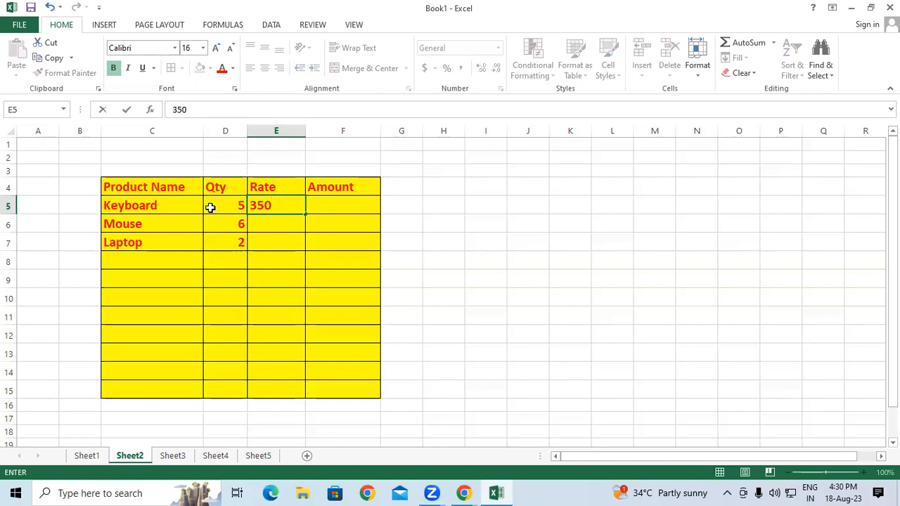
key(Return)
text(250)
key(Return)
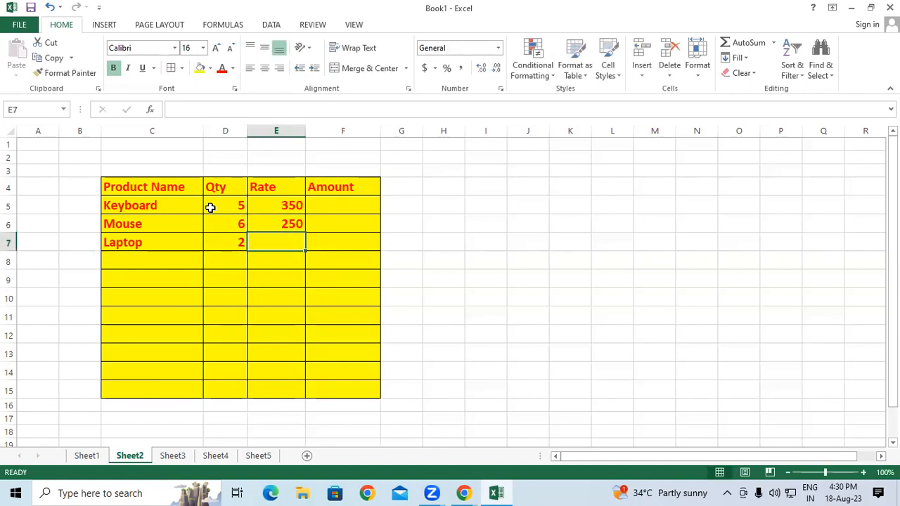
text(2500)
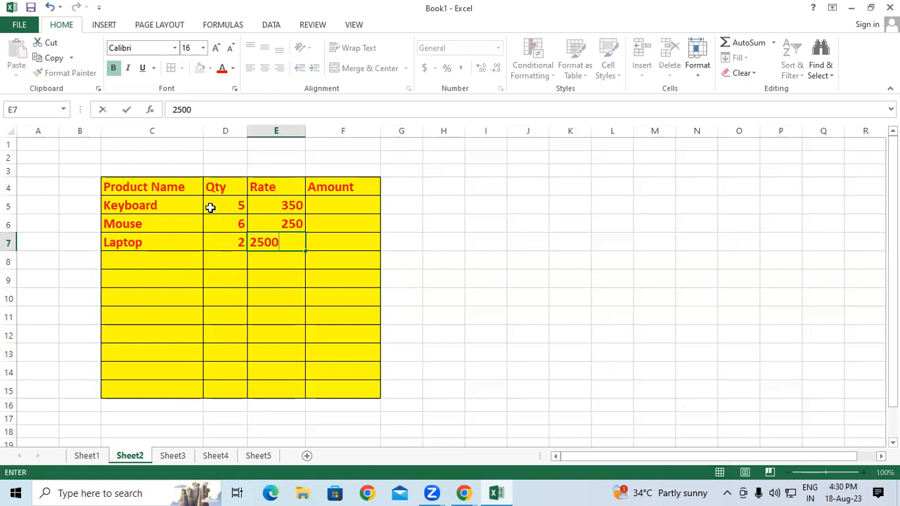
text(0)
key(Return)
click(513, 224)
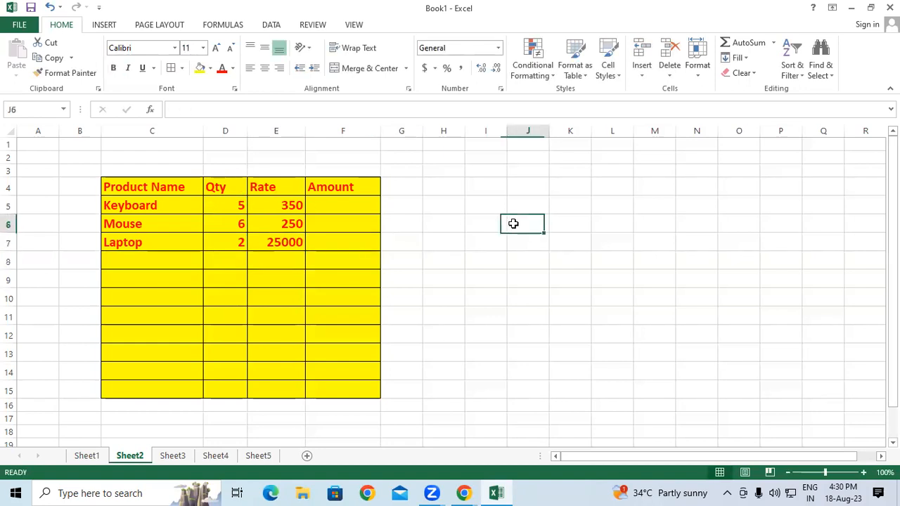
click(163, 202)
drag(162, 203, 350, 390)
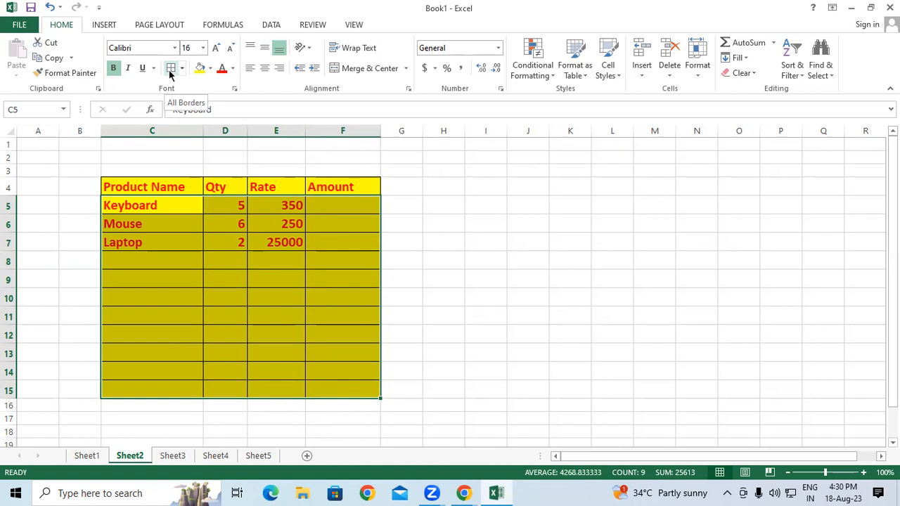
click(521, 259)
click(315, 224)
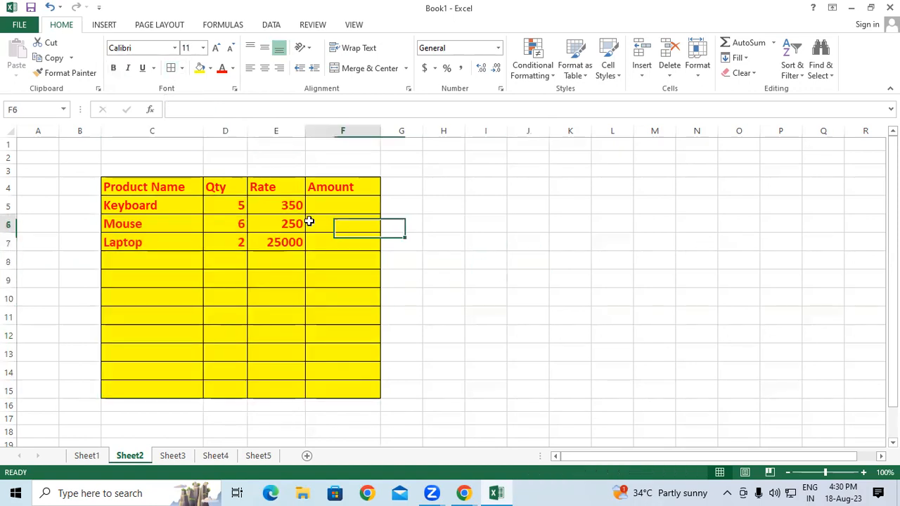
click(289, 208)
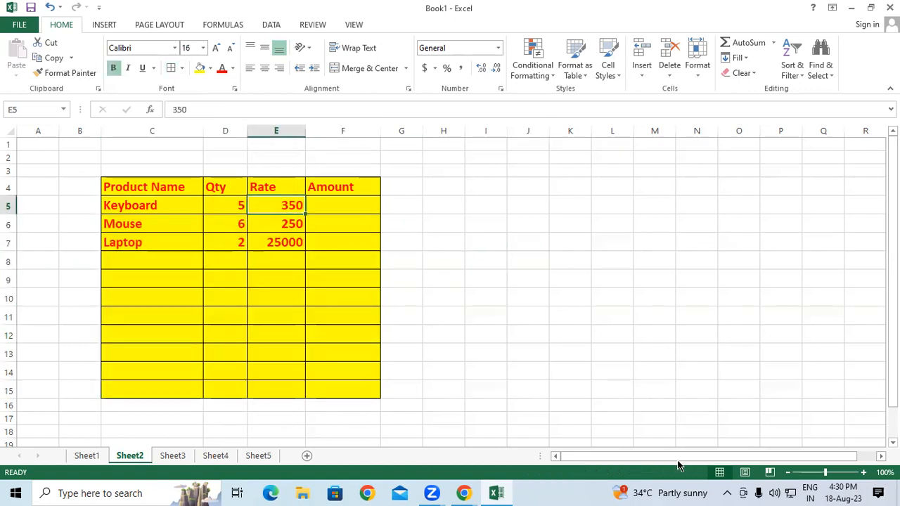
key(Right)
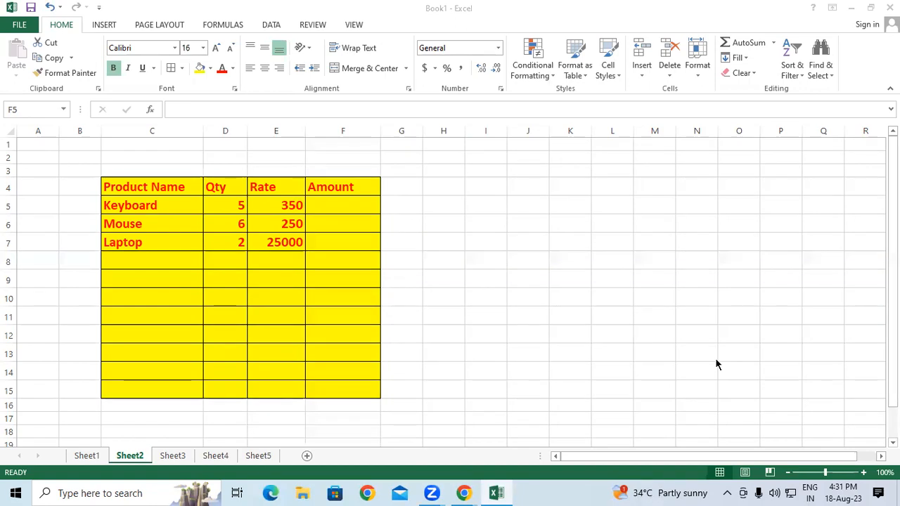
Enter the formula =PRODUCT(D5,E5) in cell F5 of the Amount column
click(324, 206)
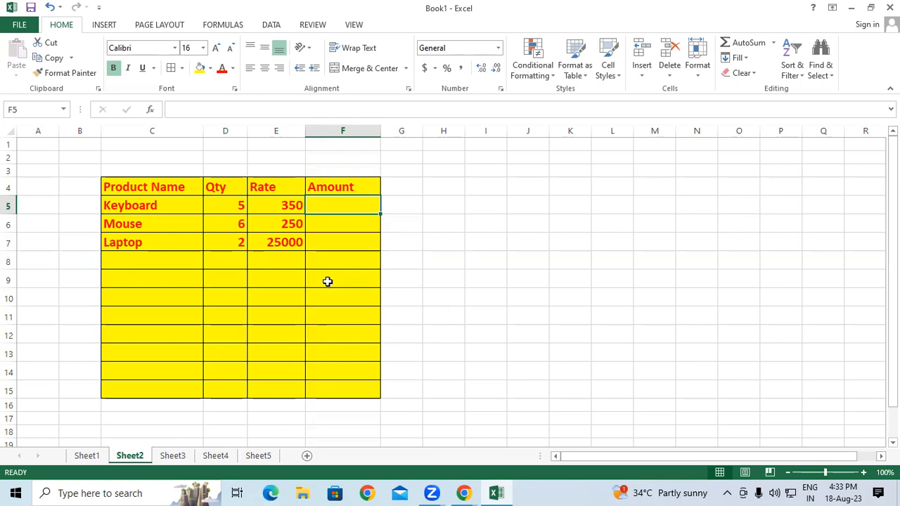
text(=)
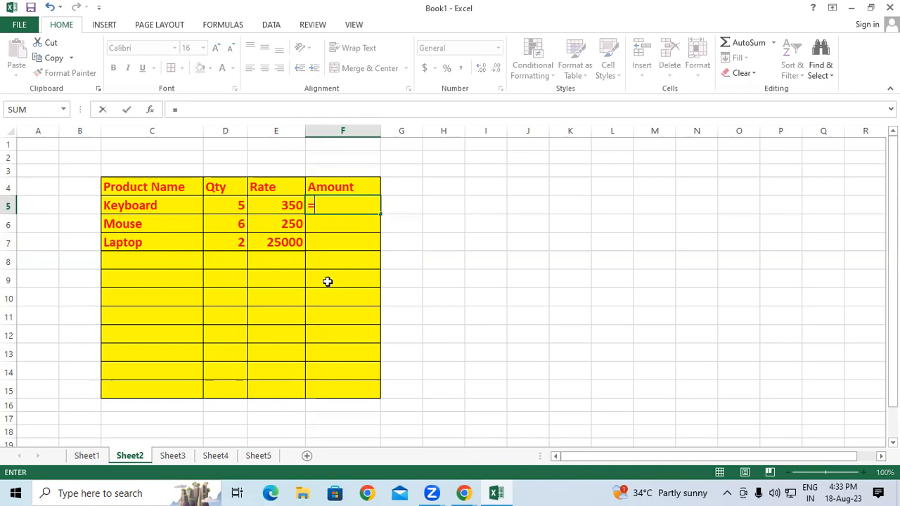
text(proud)
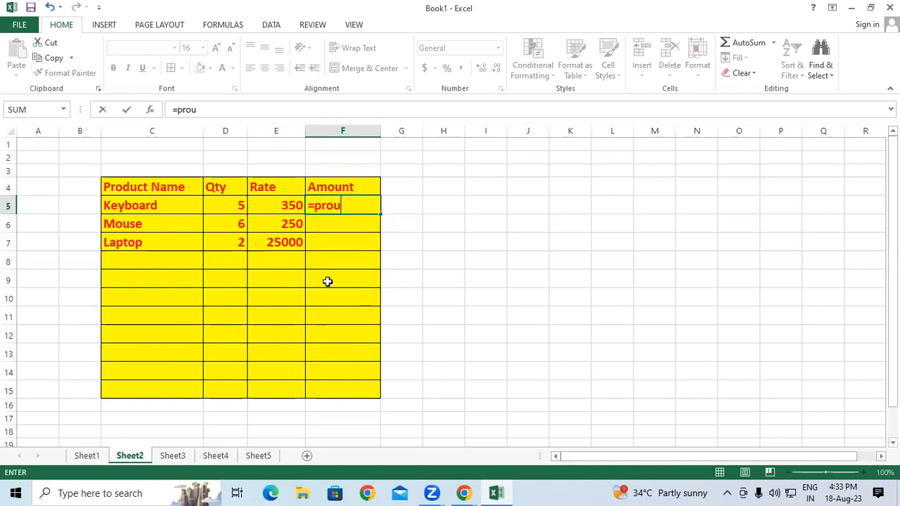
key(BackSpace)
key(BackSpace)
key(BackSpace)
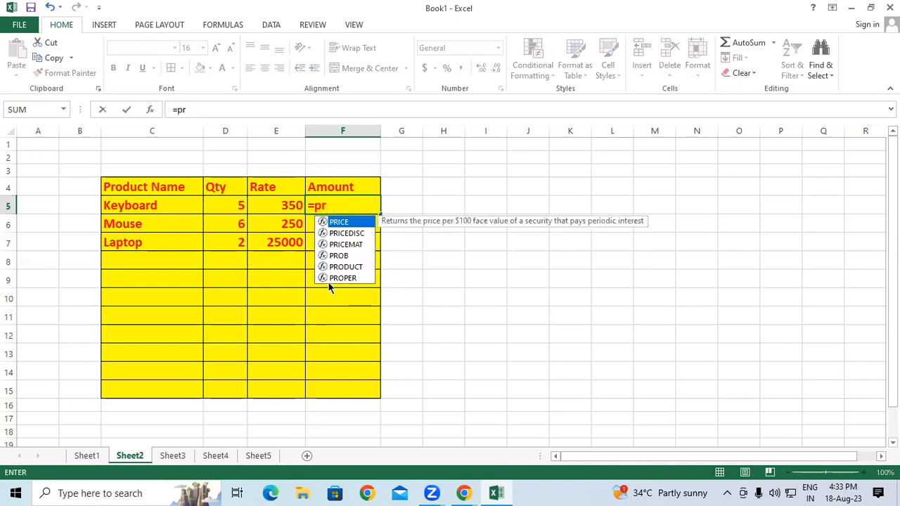
text(odu)
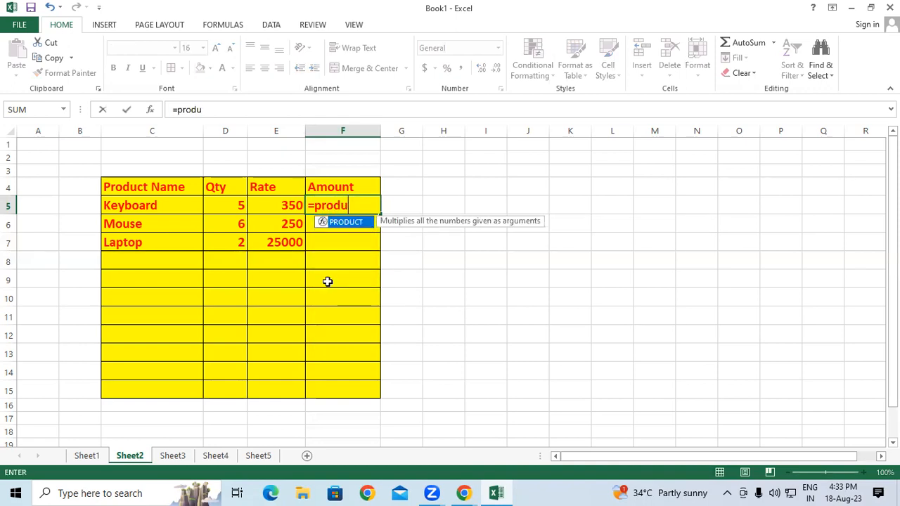
double_click(341, 225)
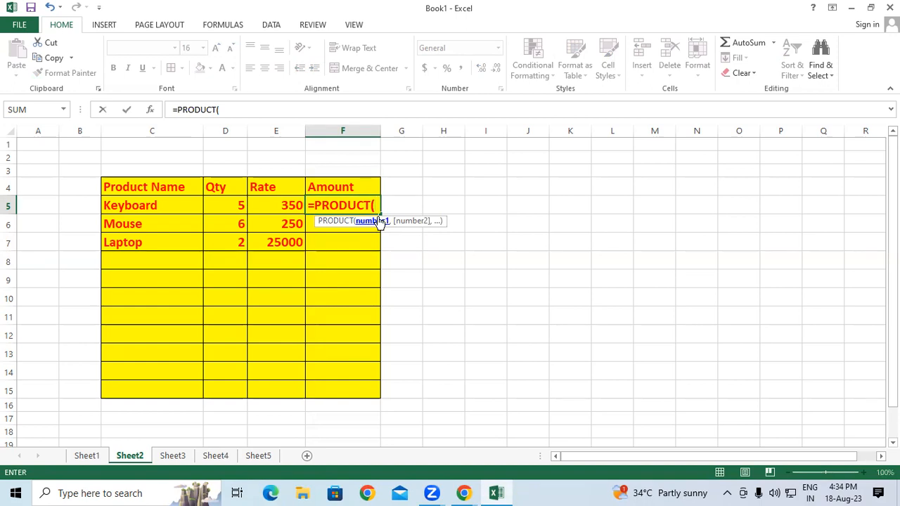
click(216, 204)
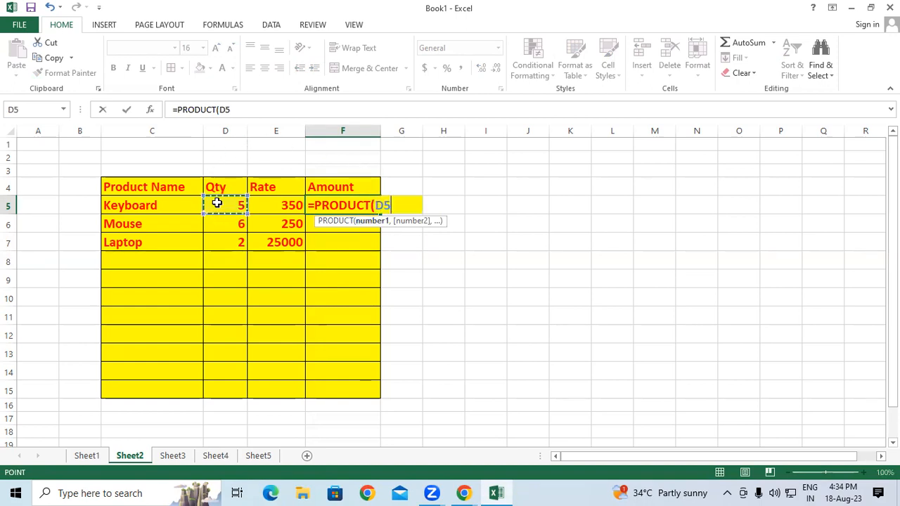
text(,)
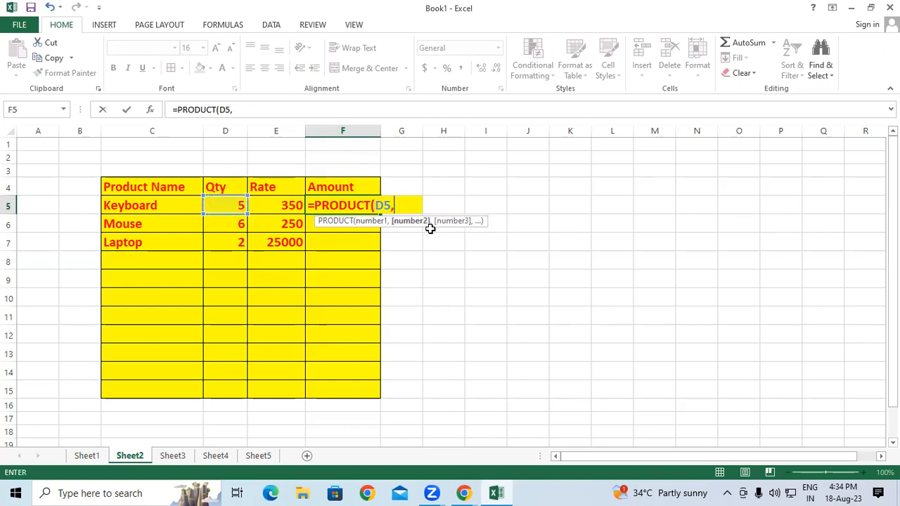
click(268, 205)
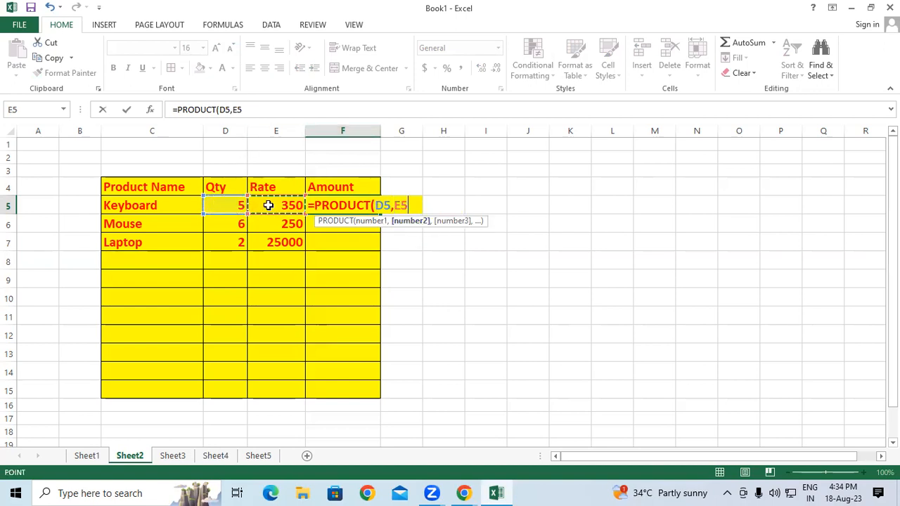
text())
key(Return)
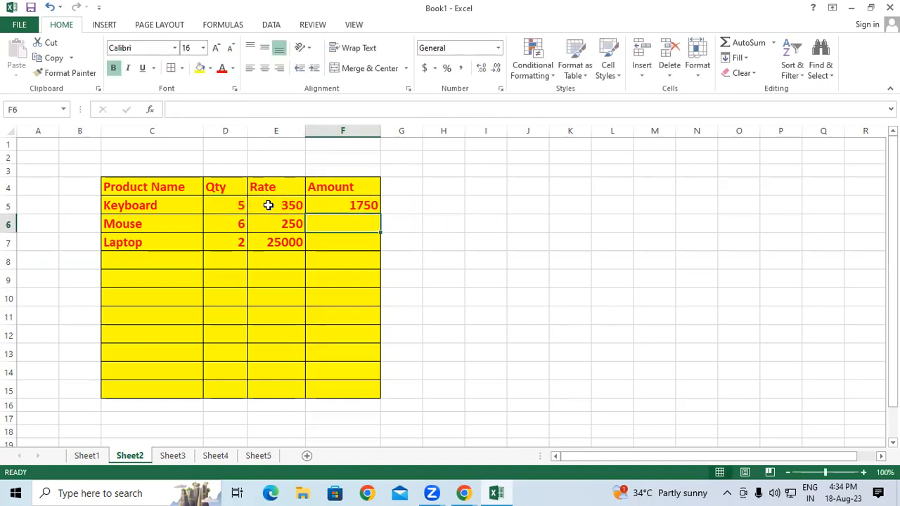
Fill the PRODUCT formula from F5 down to F7 for the Mouse and Laptop rows
click(328, 209)
drag(380, 227, 382, 252)
click(447, 227)
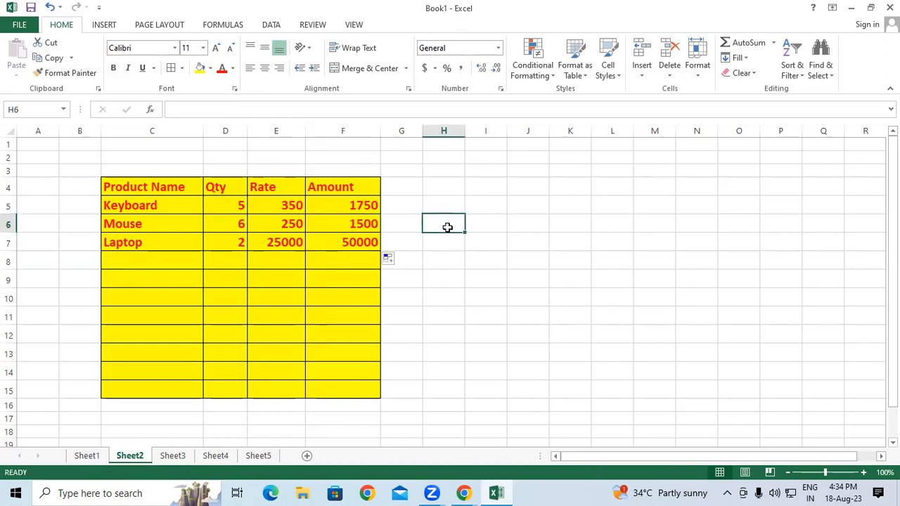
drag(174, 191, 337, 236)
click(528, 223)
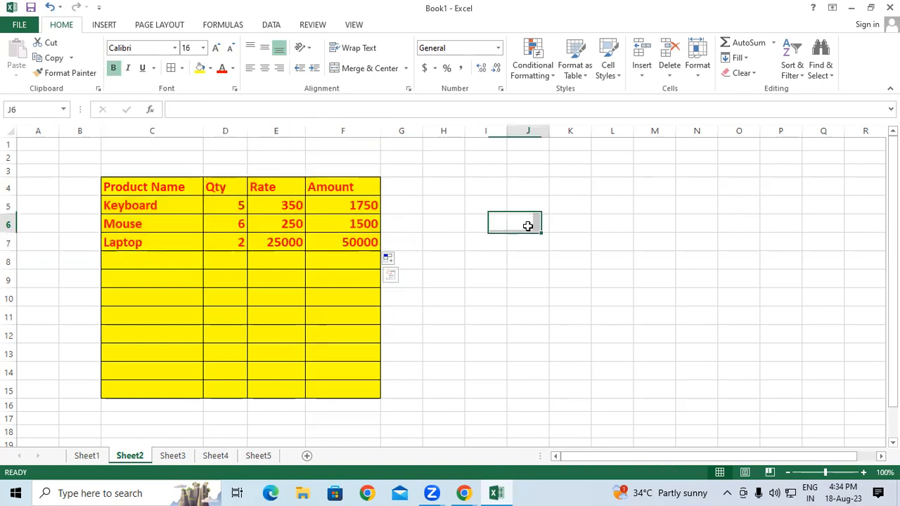
Widen column J and enter the formula =PRODUCT(2,2,2,2) in cell J5
drag(549, 132, 599, 131)
click(563, 199)
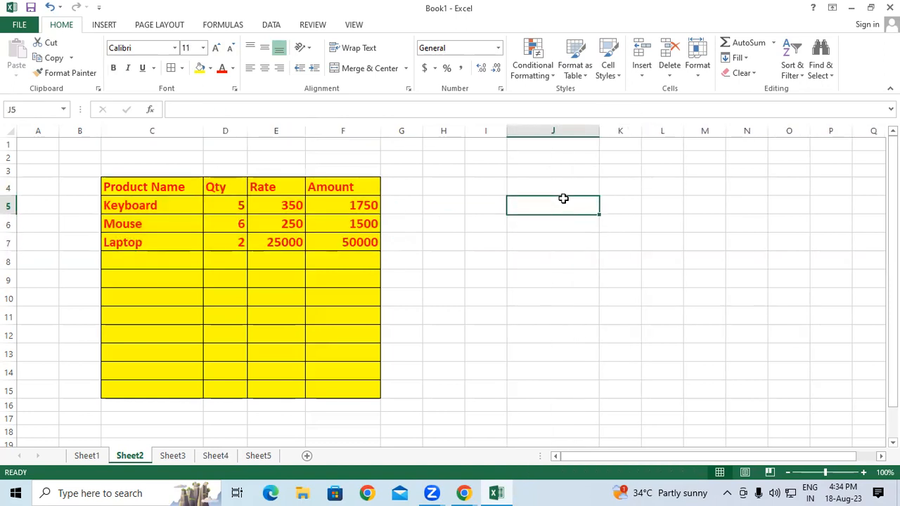
text(=)
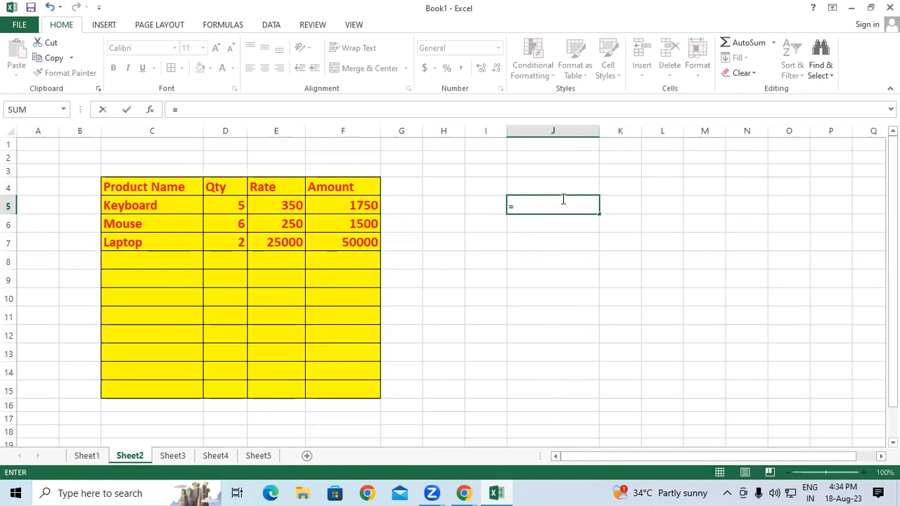
text(prod)
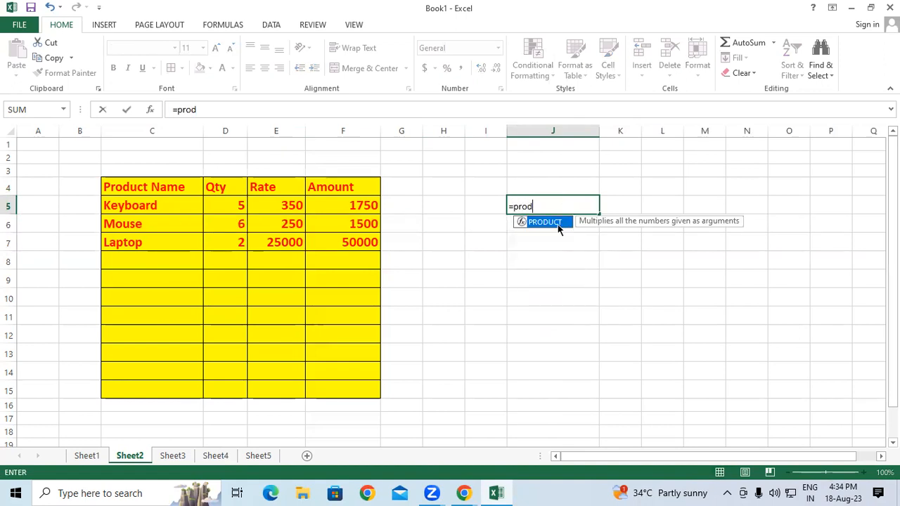
double_click(556, 222)
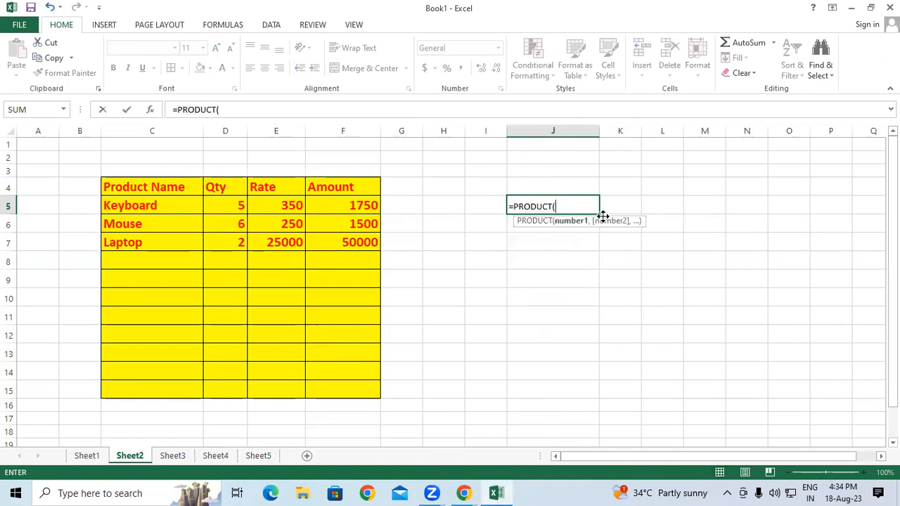
text(2,)
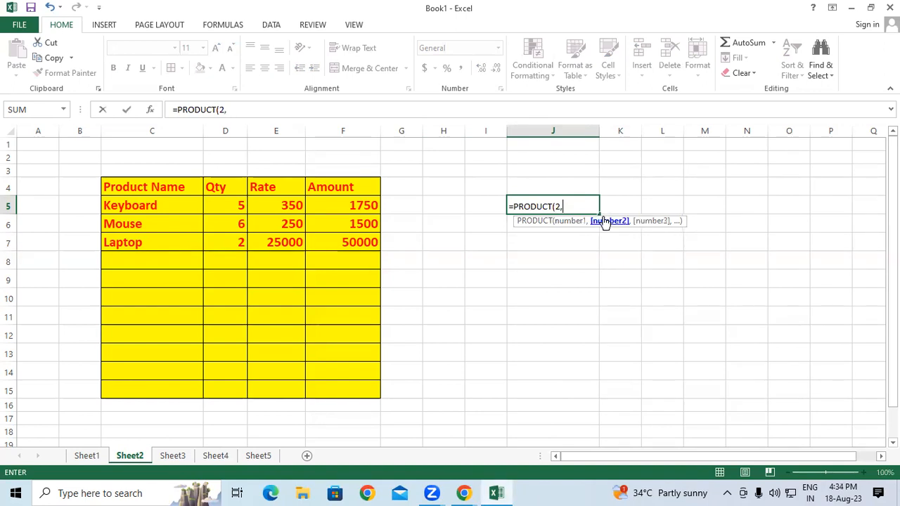
text(2,2,)
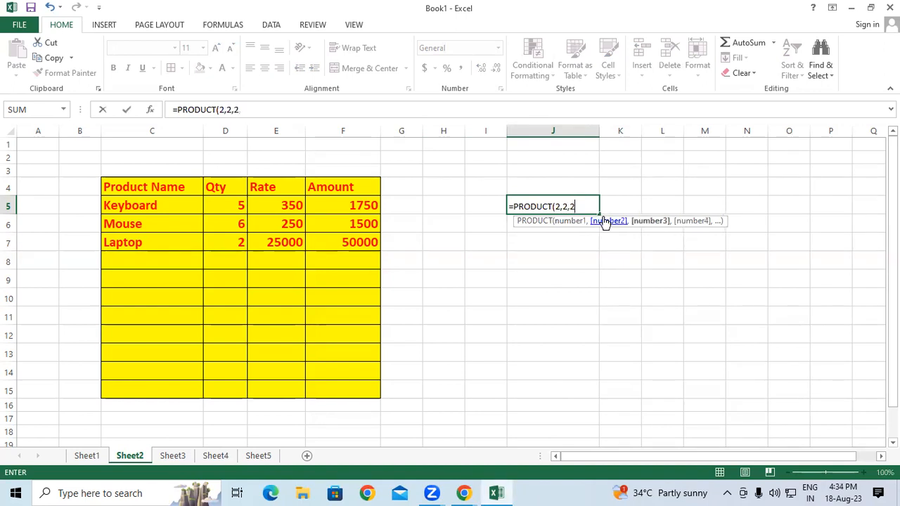
text(2)
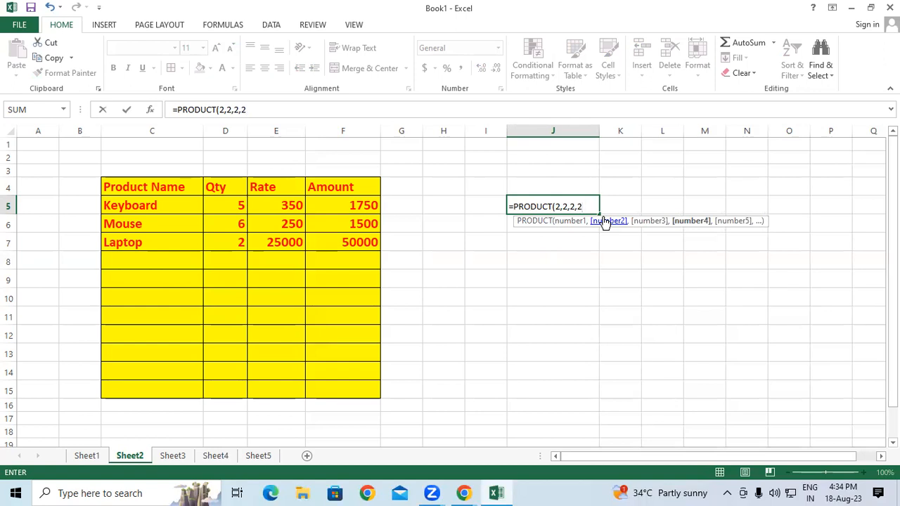
text())
key(Return)
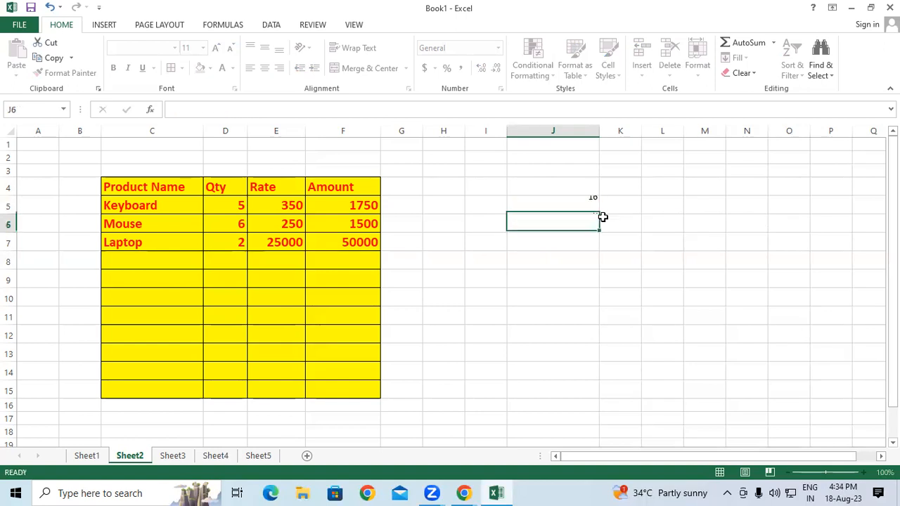
Format cell J5 as bold with a font size of 22
click(579, 206)
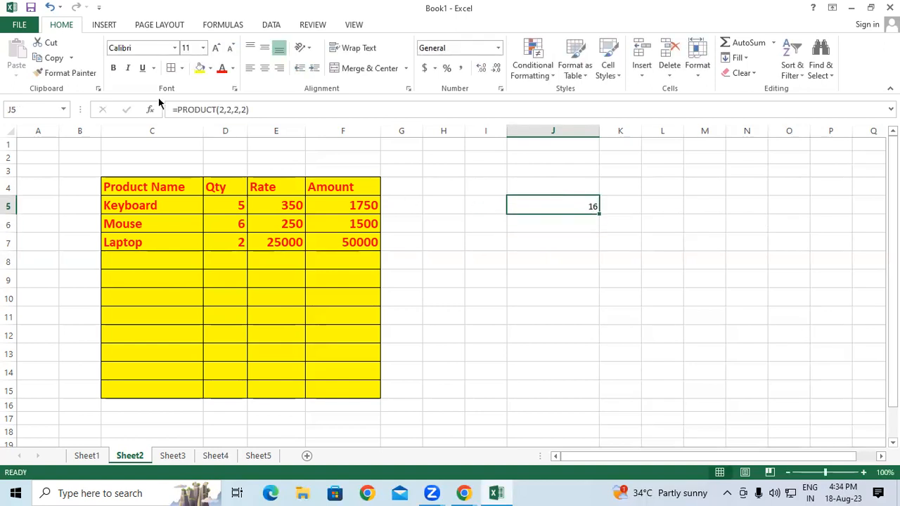
click(113, 68)
click(216, 48)
click(217, 48)
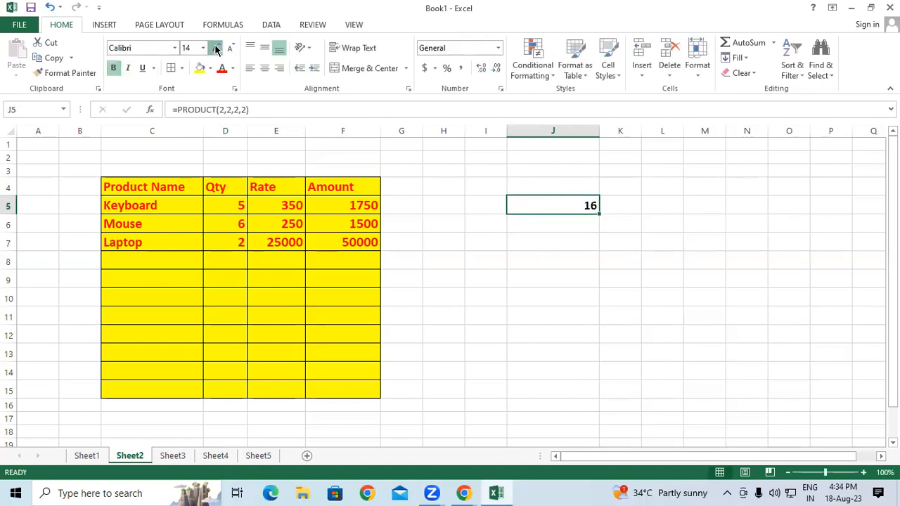
click(217, 48)
click(217, 48)
click(216, 47)
click(216, 47)
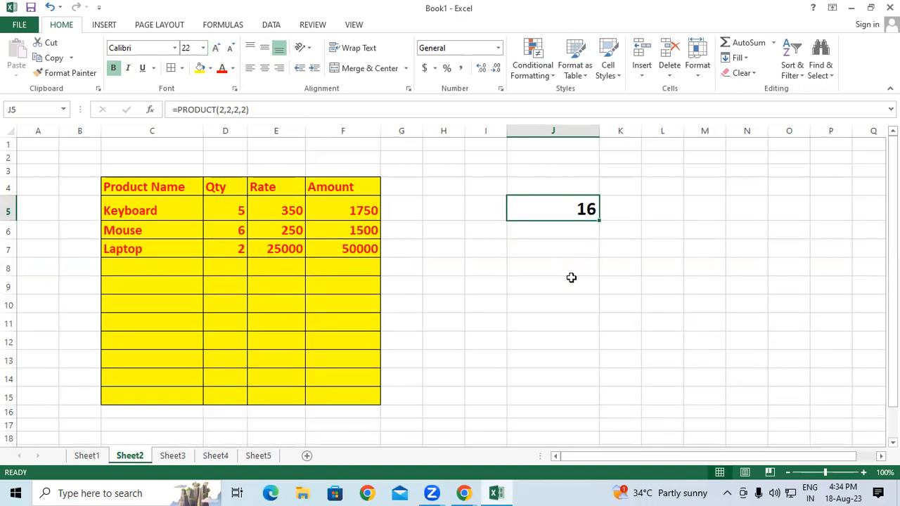
Change the arguments of the formula in cell J5 so it reads =PRODUCT(5,7,7,2), and review its result and arguments
double_click(576, 208)
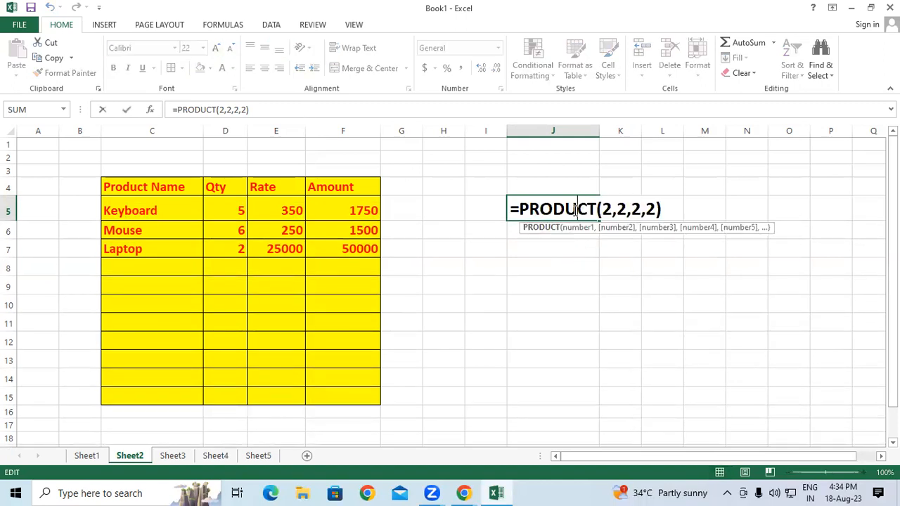
double_click(605, 209)
text(5)
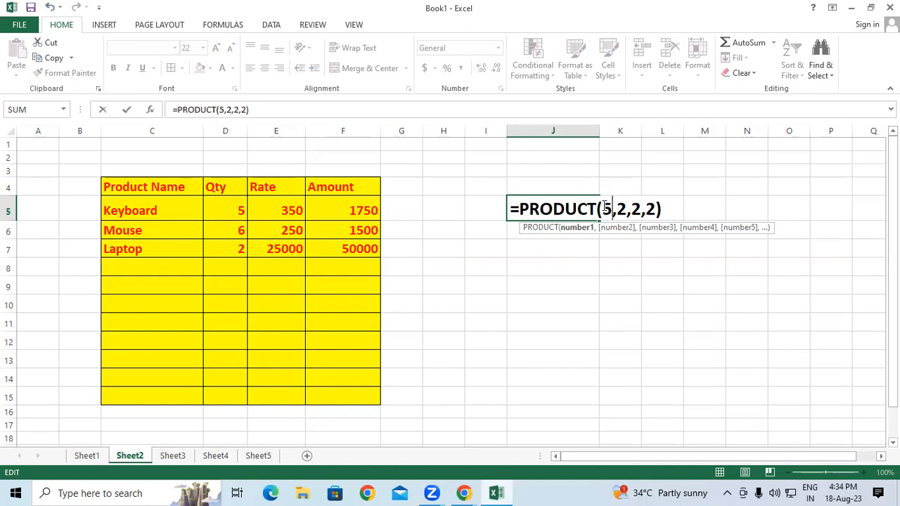
double_click(621, 208)
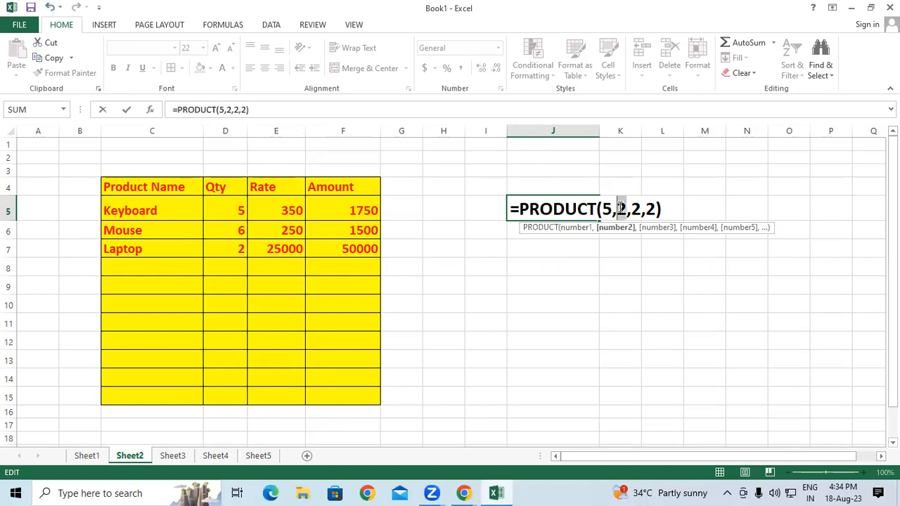
text(7)
double_click(634, 209)
text(7)
double_click(650, 208)
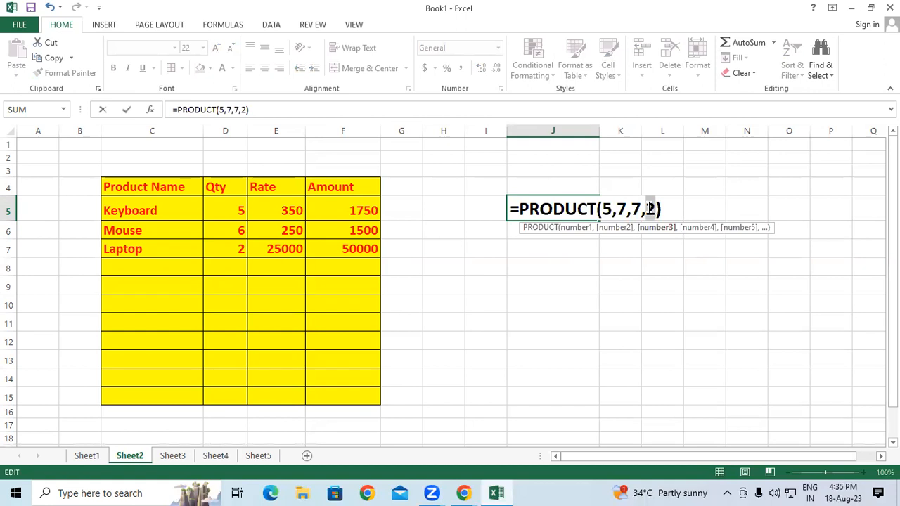
click(650, 209)
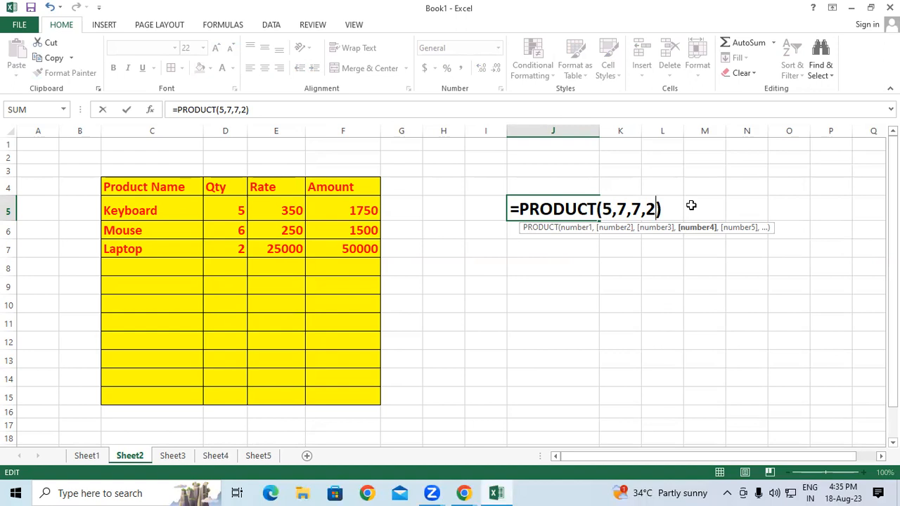
key(Return)
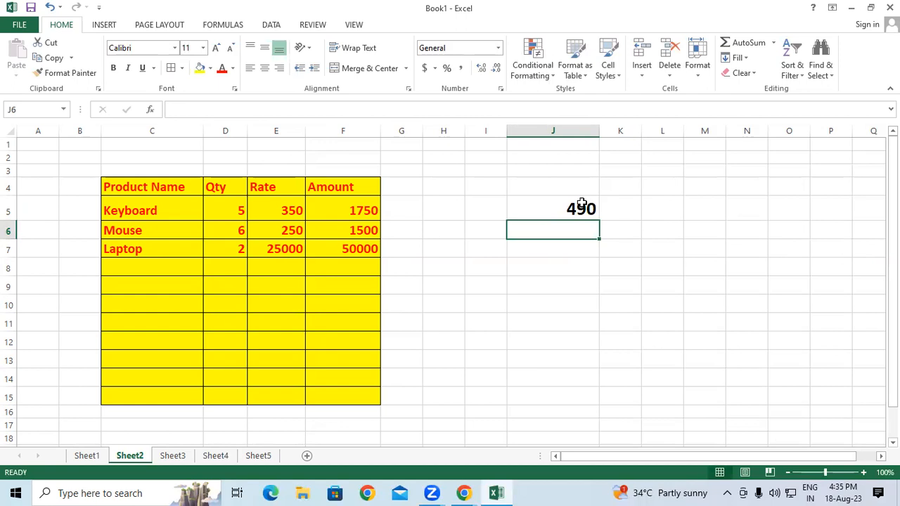
click(559, 205)
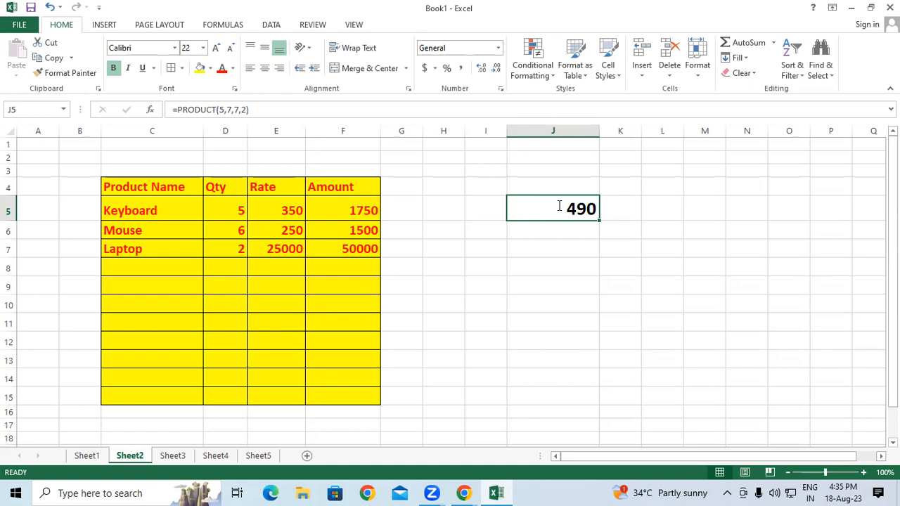
double_click(559, 206)
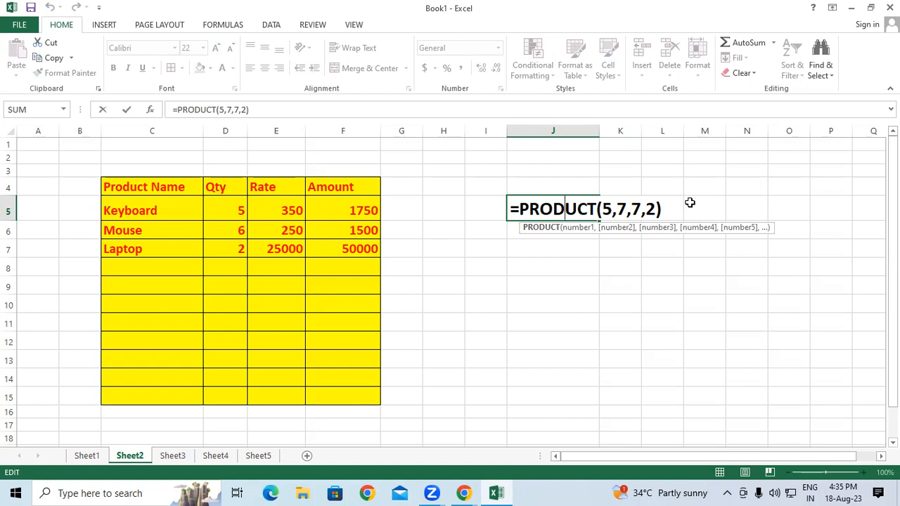
key(Return)
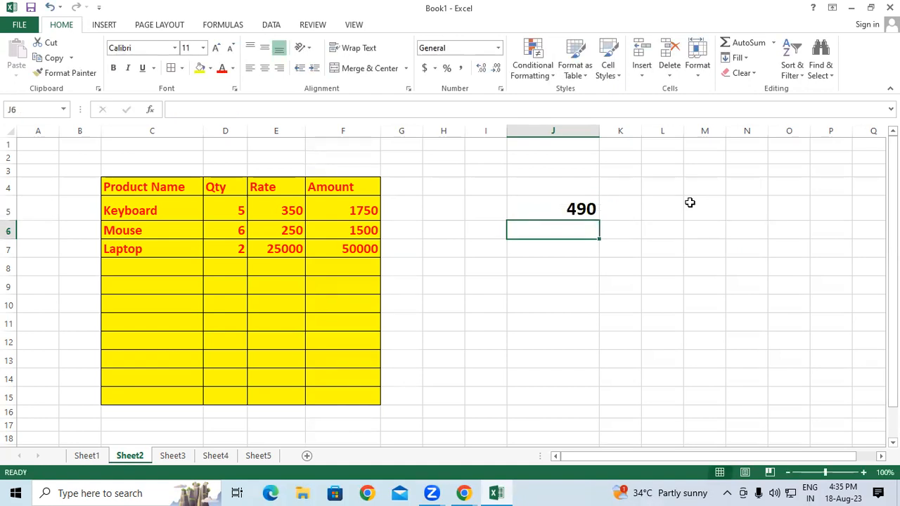
Check the Power entry in the function list on Sheet1 and open the blank Sheet3
click(493, 323)
click(97, 457)
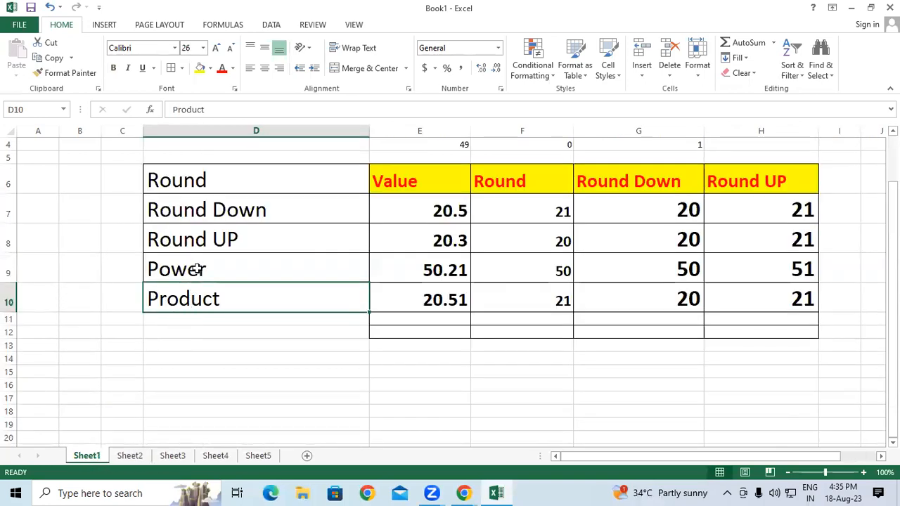
click(197, 269)
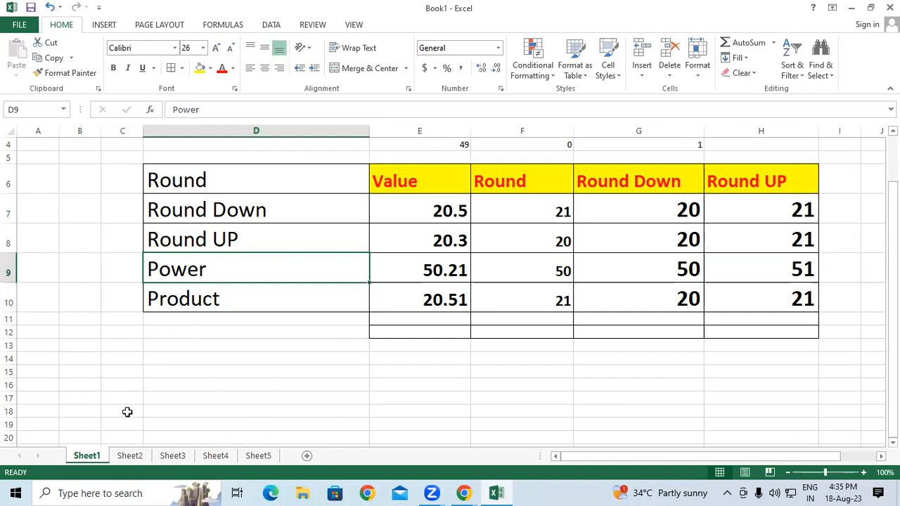
click(140, 458)
scroll(232, 380, down, 1)
click(180, 461)
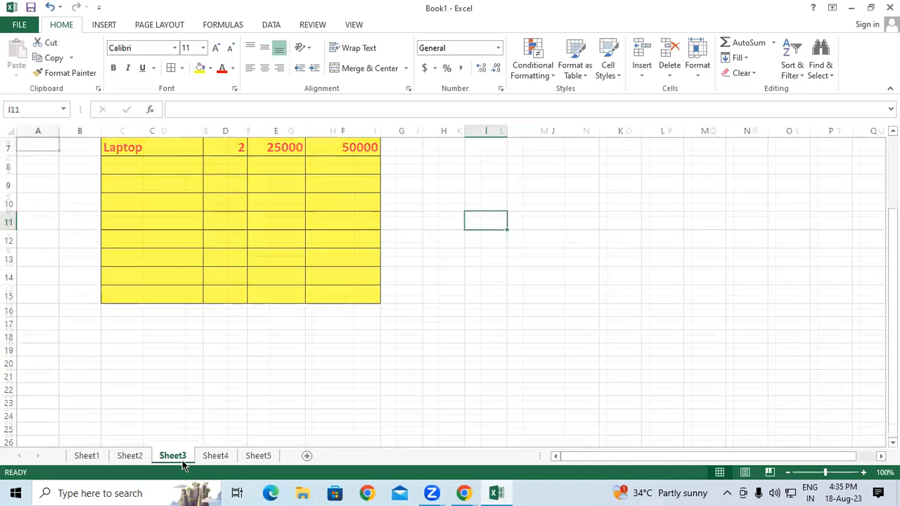
Widen column C on Sheet3 to about three times its default width
click(120, 181)
drag(143, 132, 217, 131)
click(235, 211)
click(139, 181)
click(169, 234)
click(142, 187)
click(196, 251)
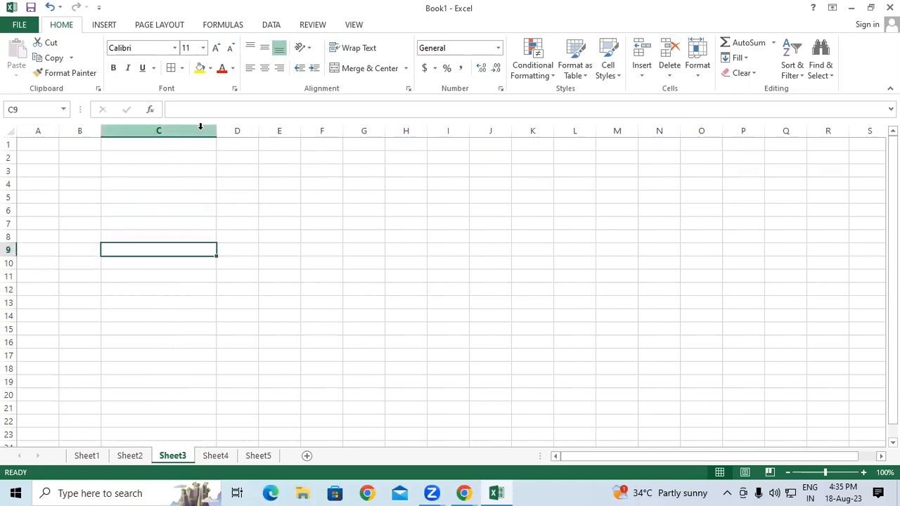
mouse_move(216, 130)
mouse_down()
mouse_move(185, 131)
mouse_move(232, 131)
mouse_up()
click(159, 204)
click(147, 195)
click(173, 232)
Enter the heading Power in cell C5 and format it as bold at font size 36
click(170, 197)
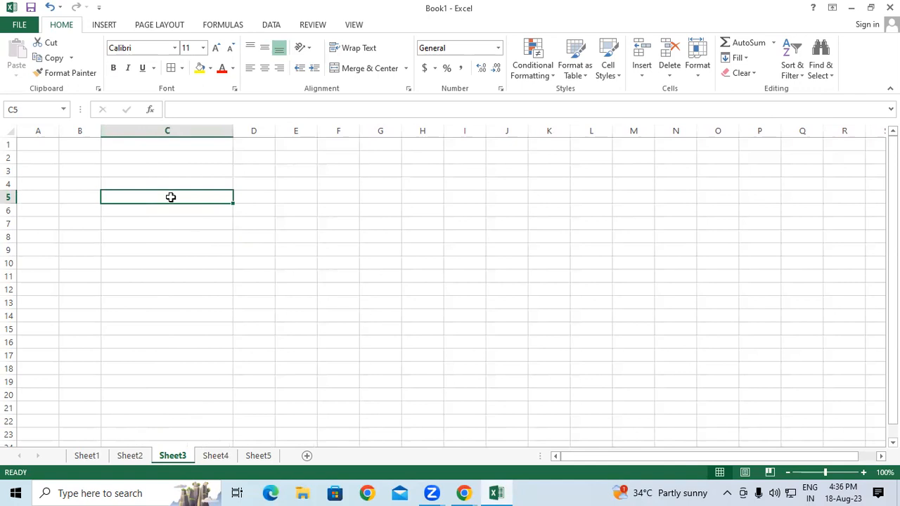
text(Power)
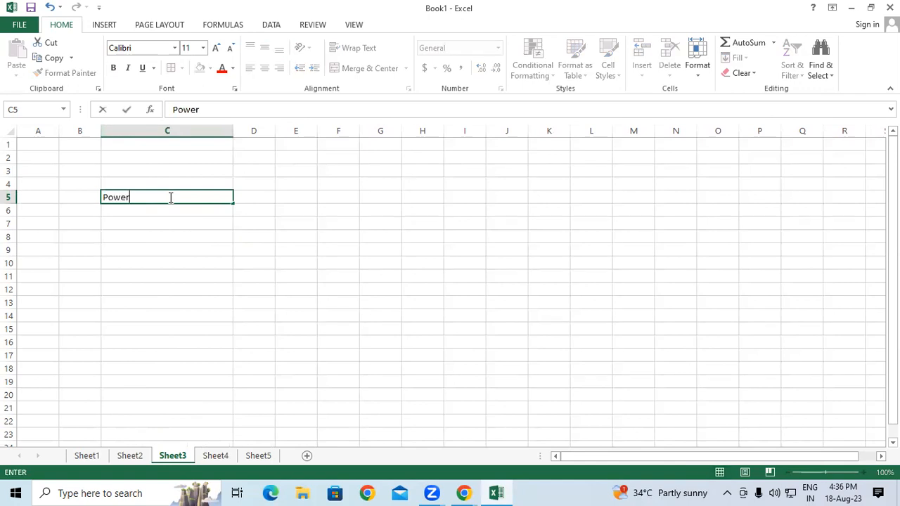
click(167, 225)
click(142, 199)
click(113, 68)
click(216, 48)
triple_click(216, 48)
triple_click(216, 48)
double_click(216, 48)
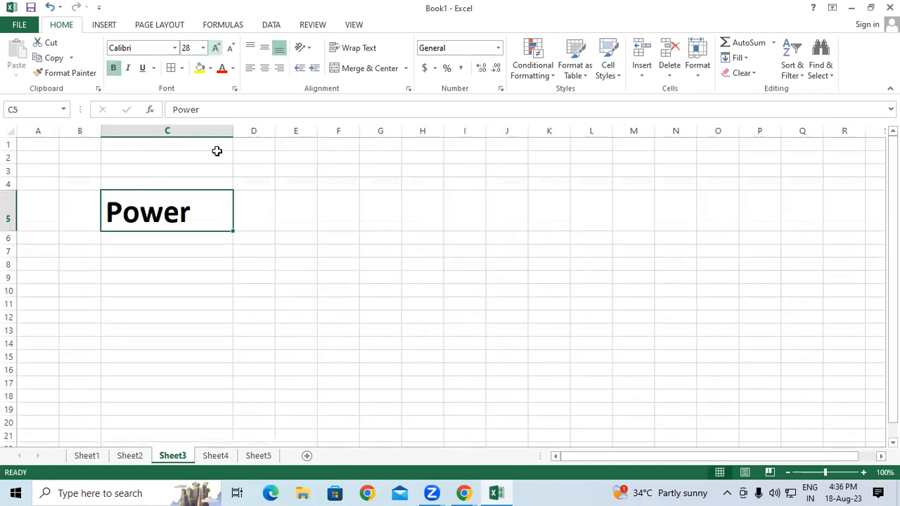
Widen column C slightly more around the Power heading and select the heading cell C5
key(Down)
key(Down)
key(Down)
key(Down)
key(Down)
key(Down)
key(Down)
drag(232, 130, 260, 131)
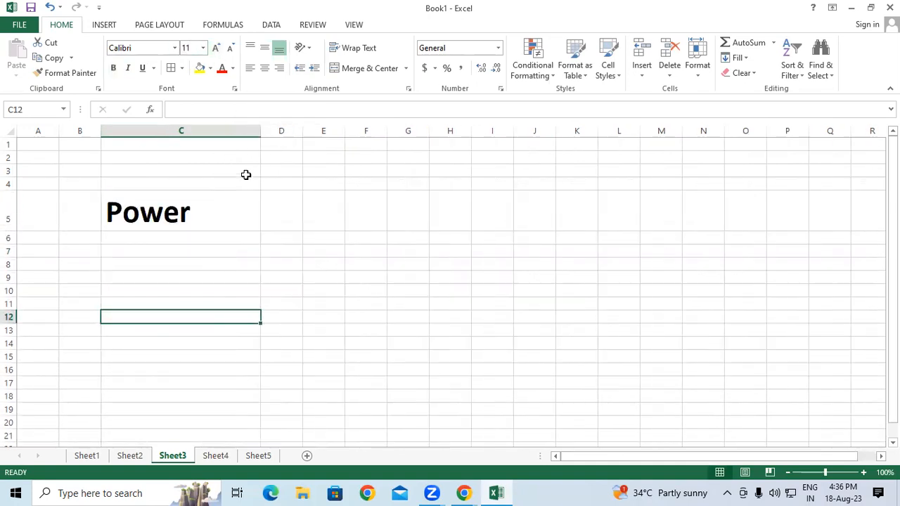
click(169, 216)
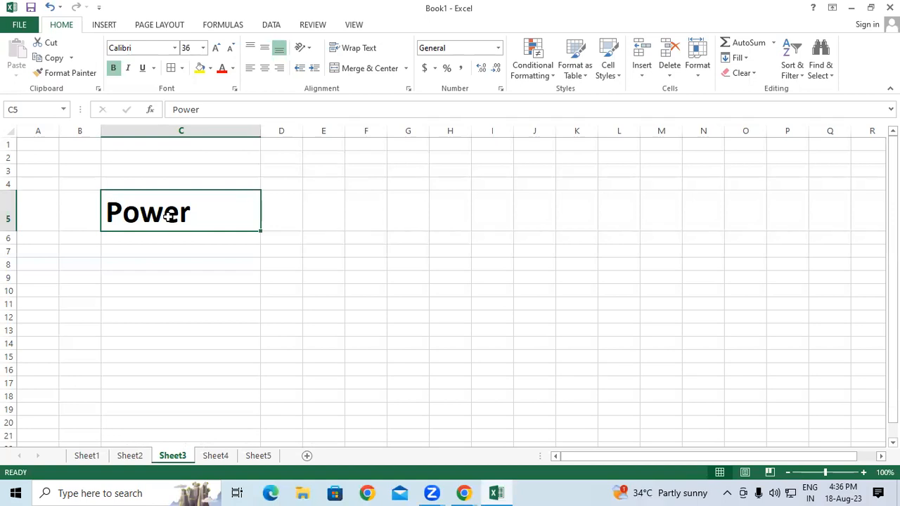
click(276, 203)
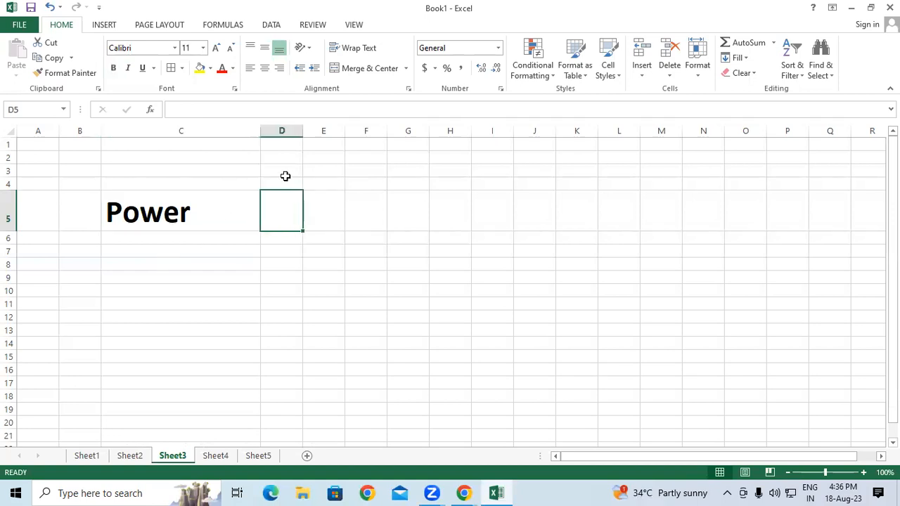
drag(302, 127, 326, 130)
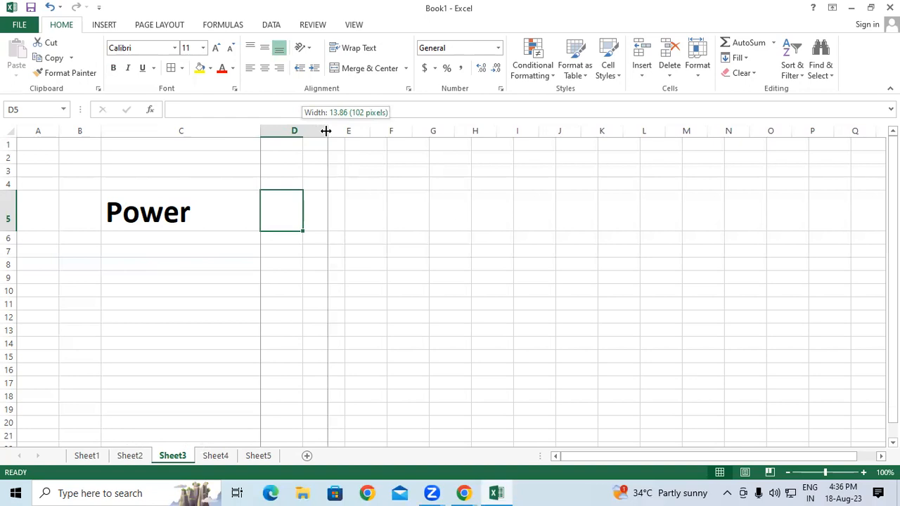
drag(326, 130, 305, 150)
click(395, 249)
click(326, 133)
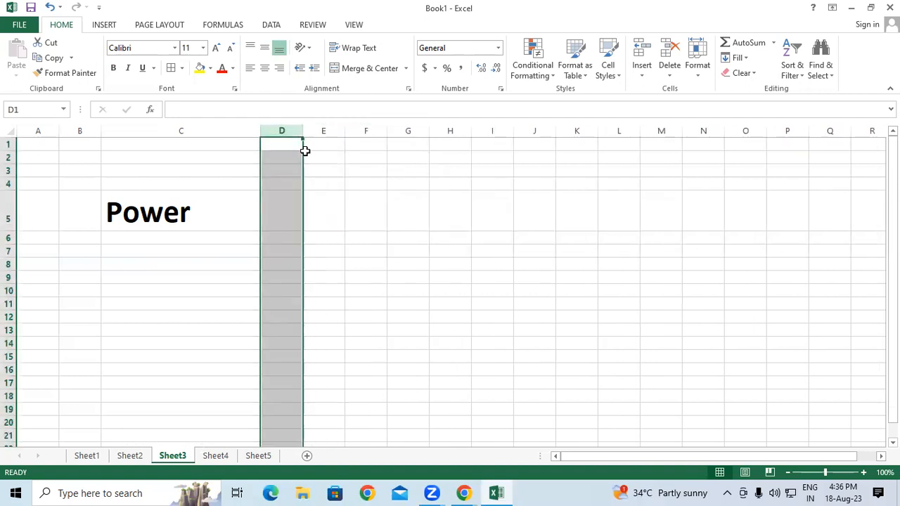
click(351, 241)
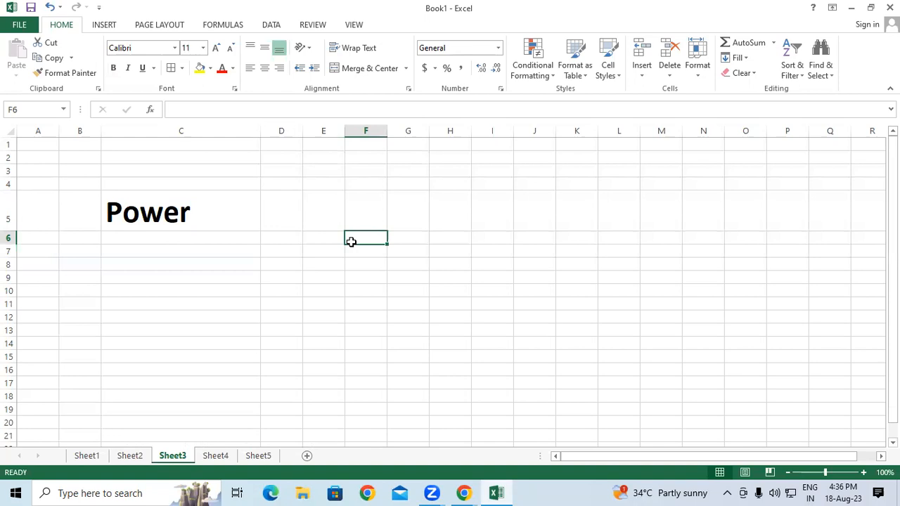
Reduce the height of row 5, collapse row 4 above it, and select the Power heading in C5
drag(12, 230, 15, 211)
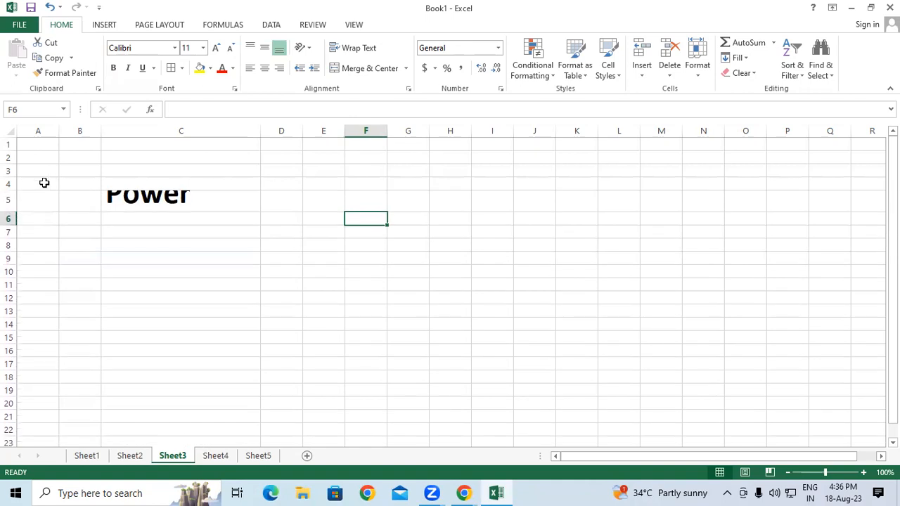
drag(12, 191, 14, 172)
click(109, 180)
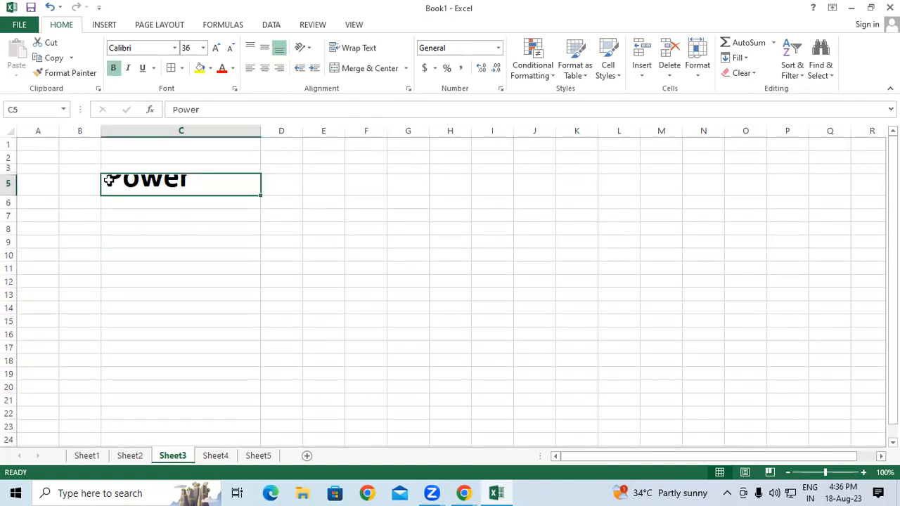
Increase the height of row 5 so the large Power heading fits fully inside its cell
drag(15, 196, 15, 220)
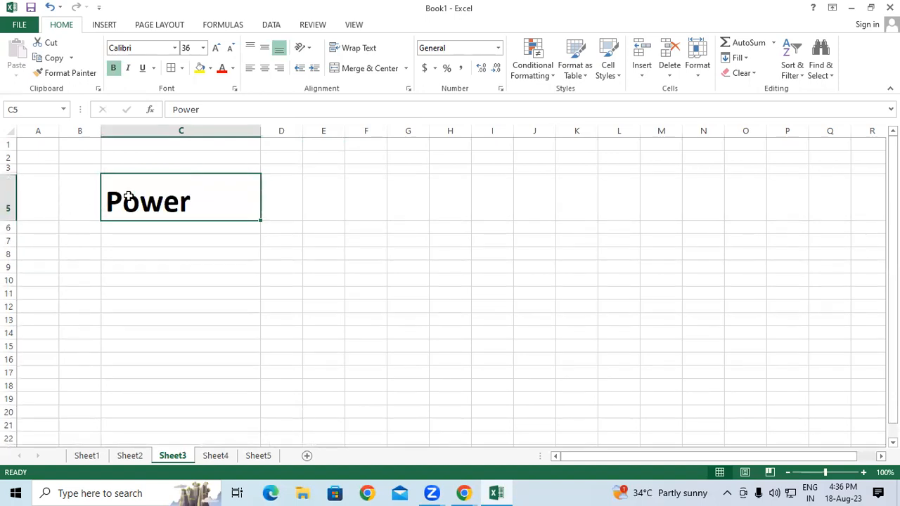
click(369, 227)
click(179, 202)
Enter 2 in cell D5 and fill it across the row through O5
click(288, 201)
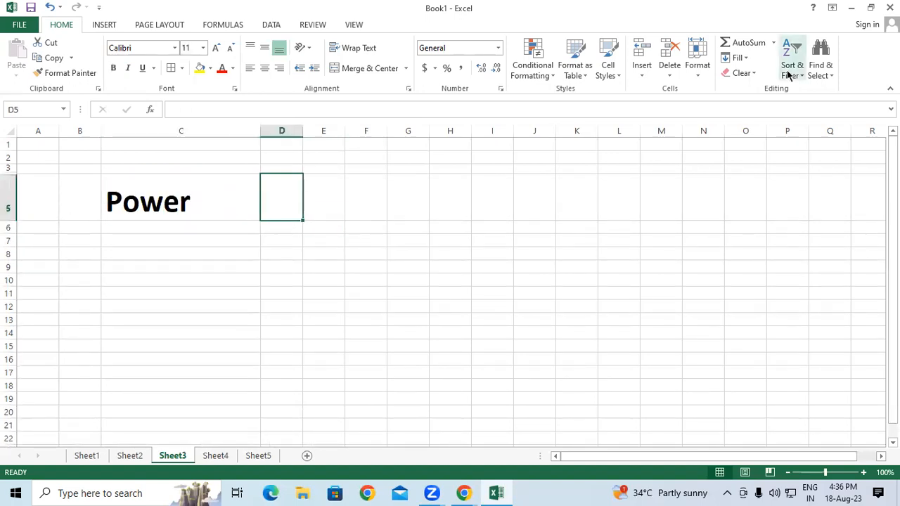
text(2)
key(Tab)
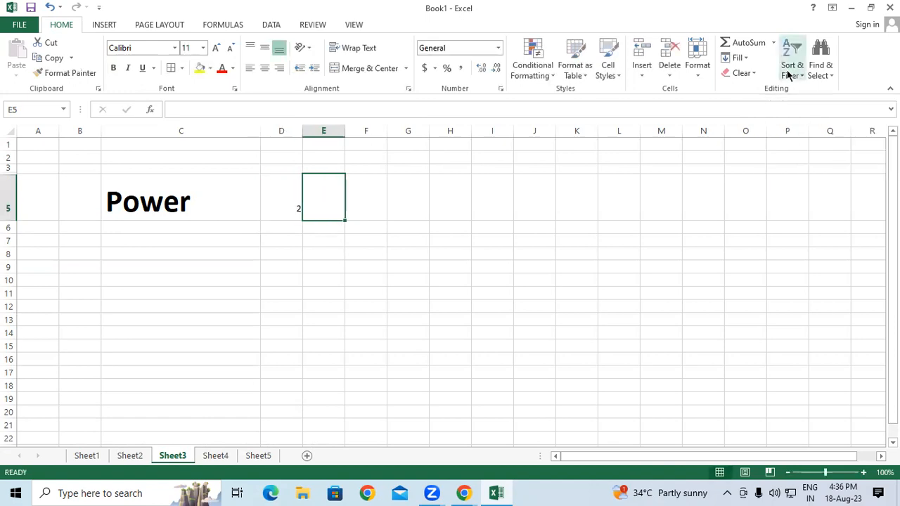
click(291, 184)
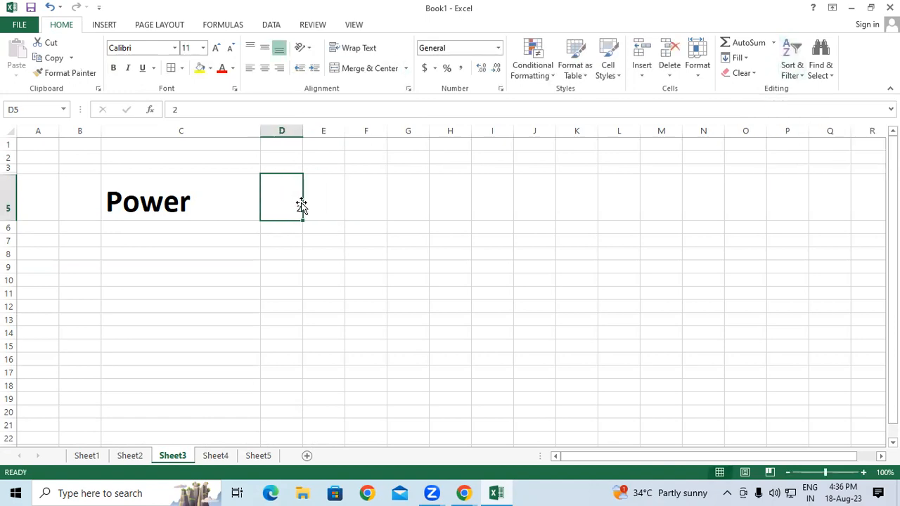
drag(302, 220, 774, 216)
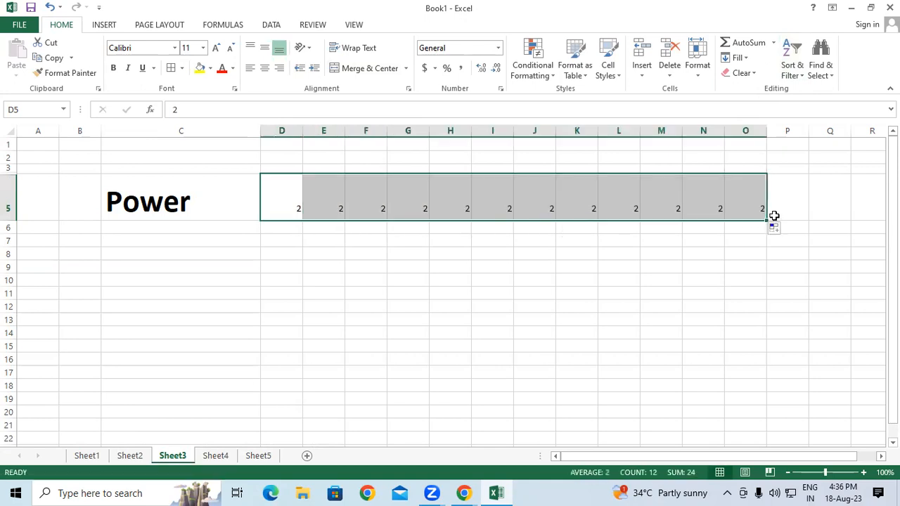
Format the row of 2s in D5:O5 as bold at font size 18
click(112, 68)
click(216, 47)
click(215, 48)
click(216, 48)
Make row 6 nearly three times taller and enter the consecutive numbers 2 through 13 in cells D6 to O6
click(294, 229)
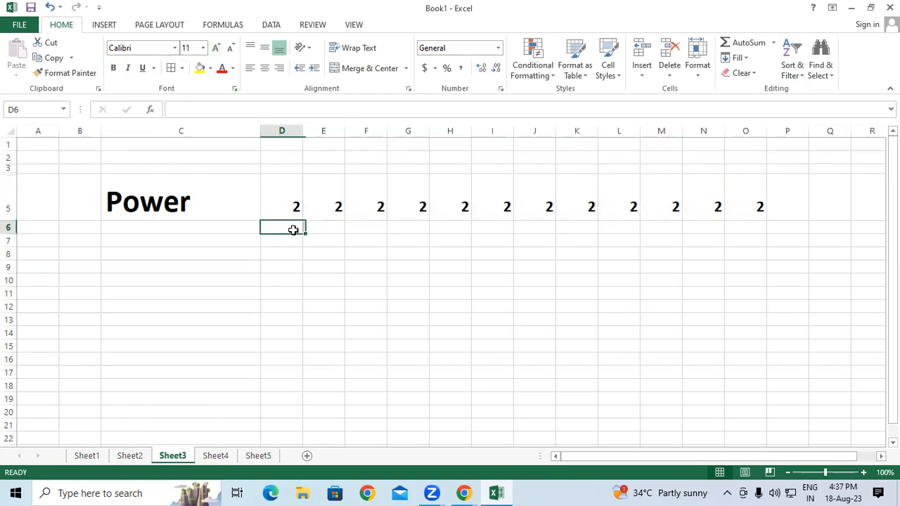
drag(10, 233, 14, 257)
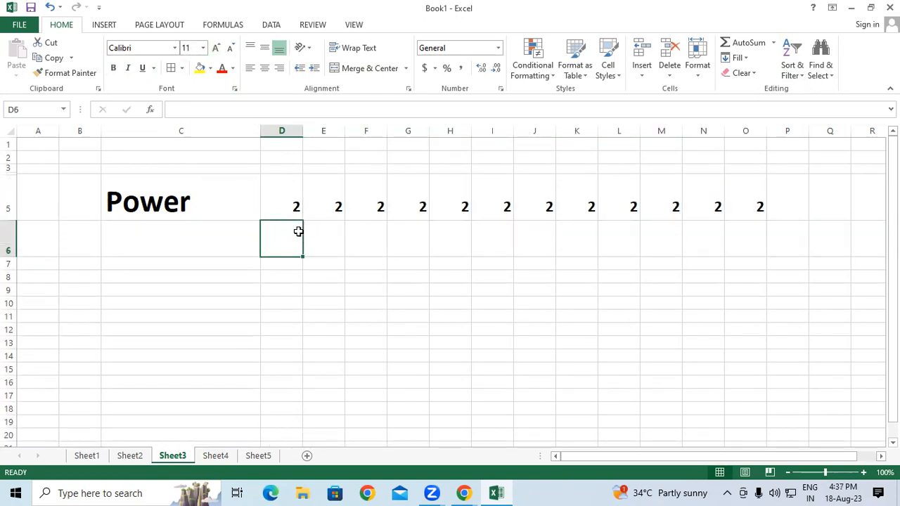
text(2)
key(Tab)
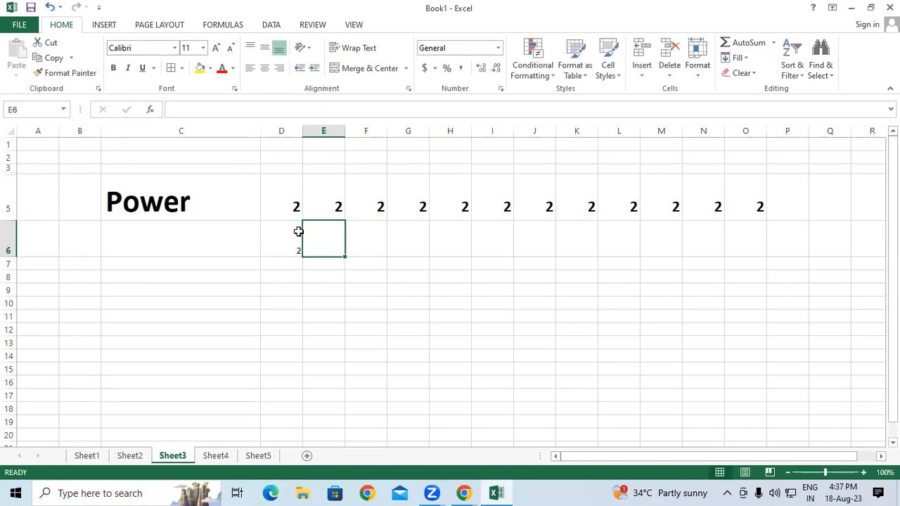
text(3)
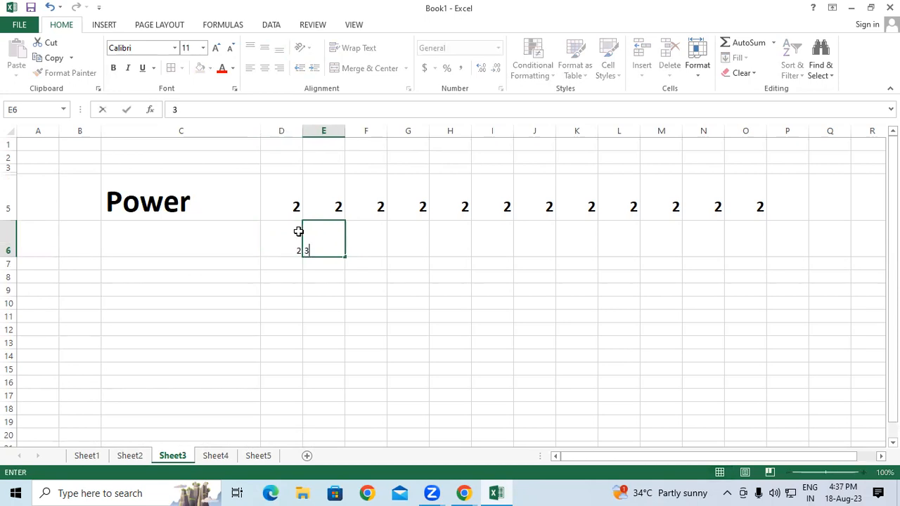
key(Tab)
text(4)
key(Tab)
text(5)
key(Tab)
text(6)
key(Tab)
text(7)
key(Tab)
text(8)
key(Tab)
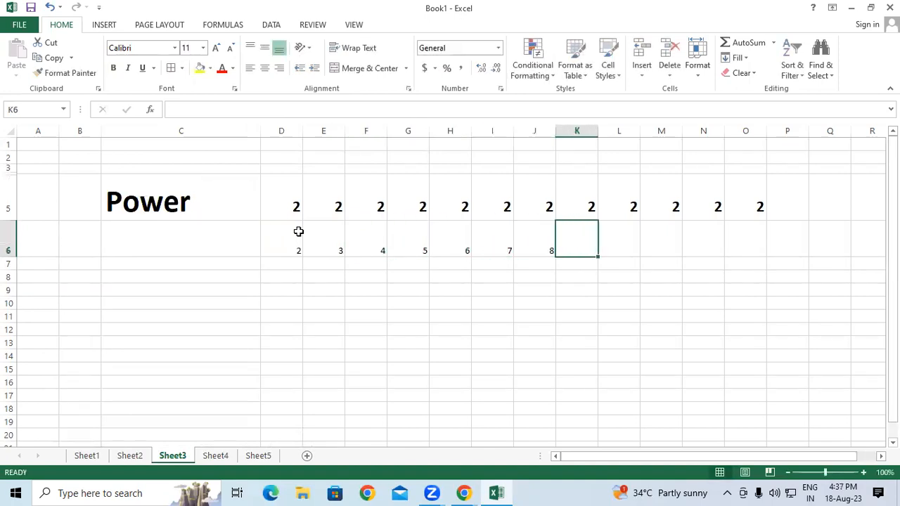
text(9)
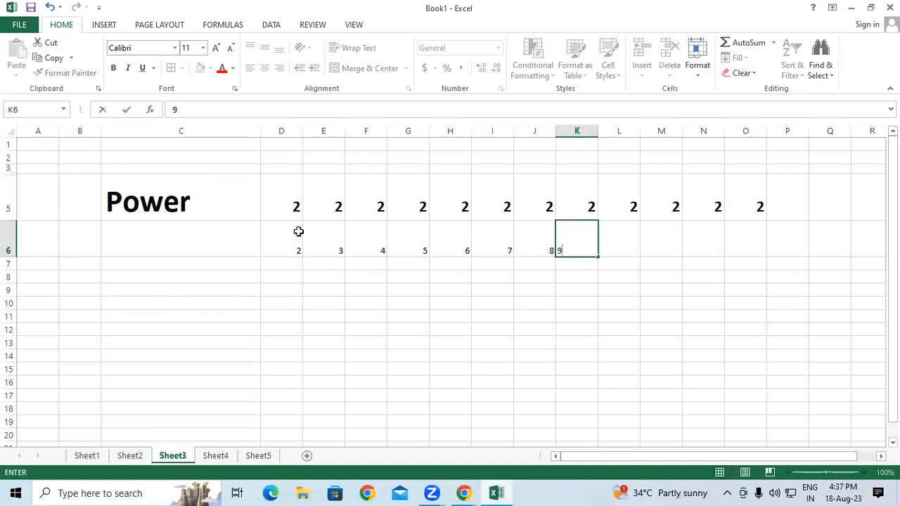
key(Tab)
text(10)
key(Tab)
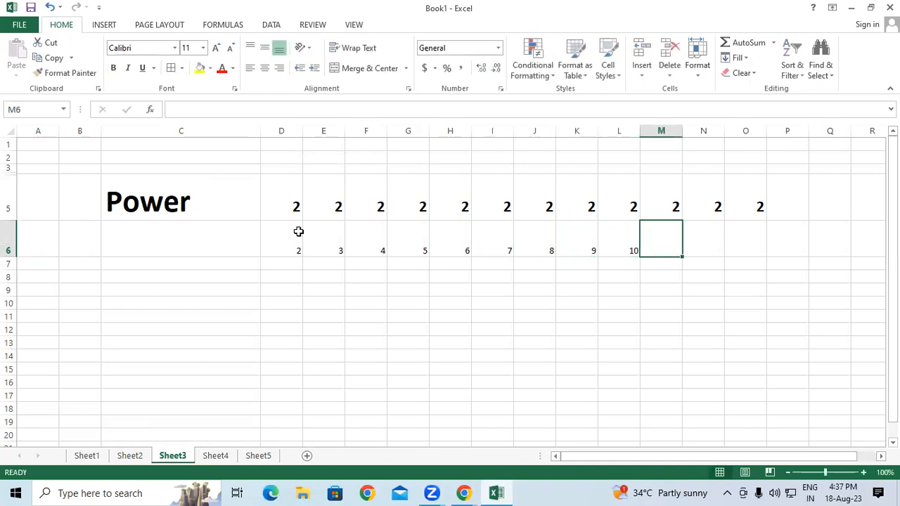
text(11)
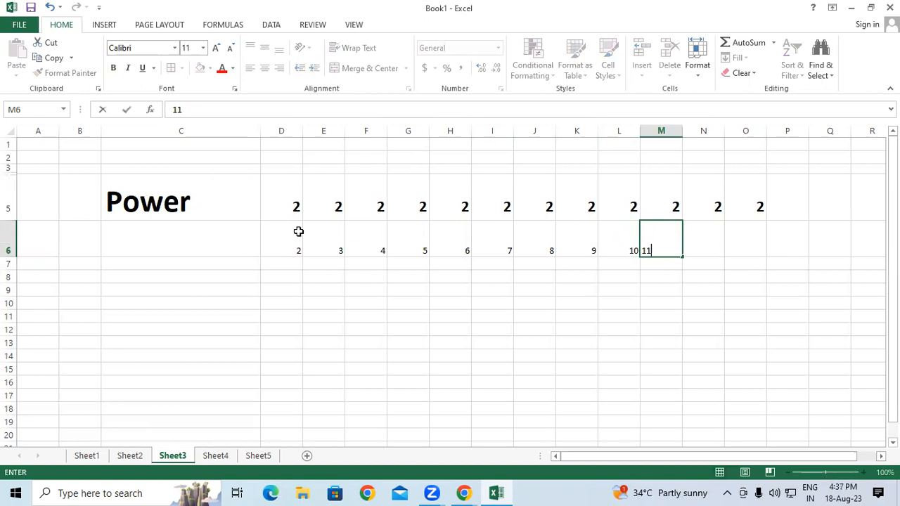
key(Tab)
text(12)
key(Tab)
text(11)
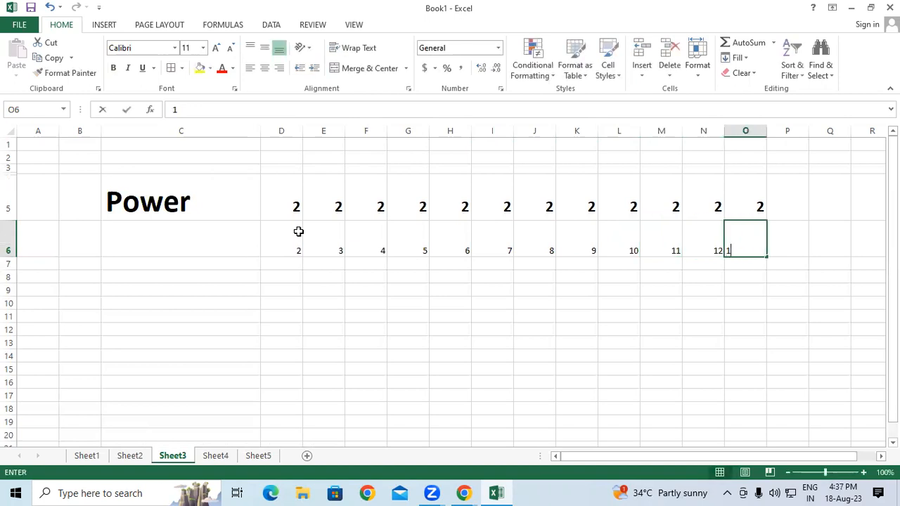
key(BackSpace)
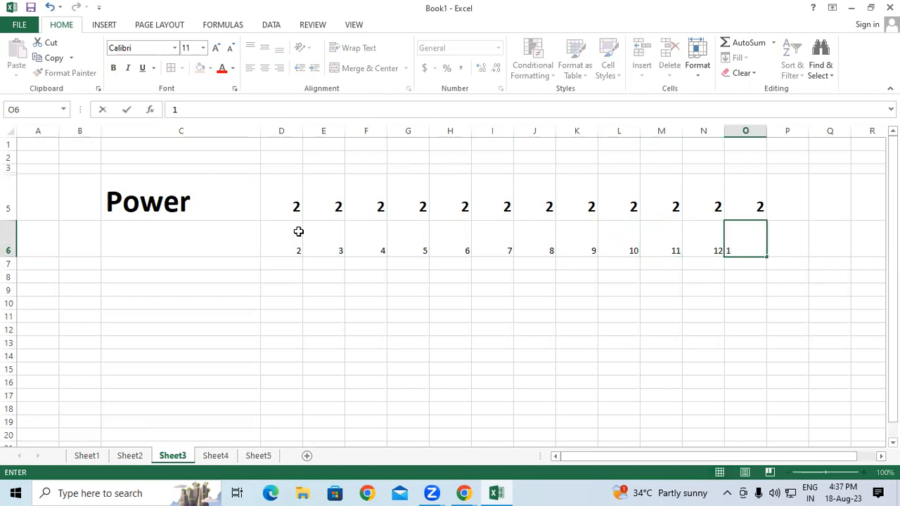
text(3)
key(Return)
Copy the formatting of cell D5 onto the numbers in D6:O6 with Format Painter
click(291, 204)
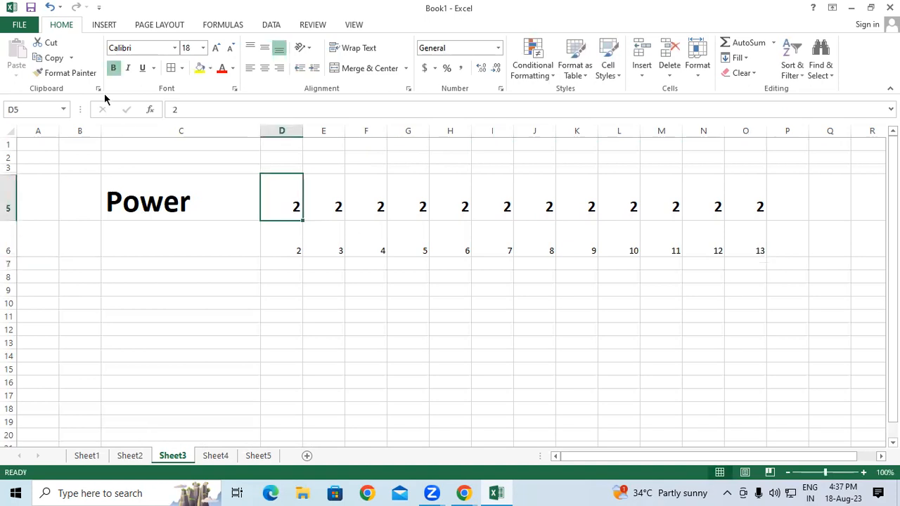
click(83, 74)
mouse_move(299, 250)
mouse_down()
mouse_move(317, 239)
mouse_move(741, 244)
mouse_up()
Increase the height of the empty row 7 to about three times its default
click(366, 323)
drag(9, 258, 10, 286)
click(687, 345)
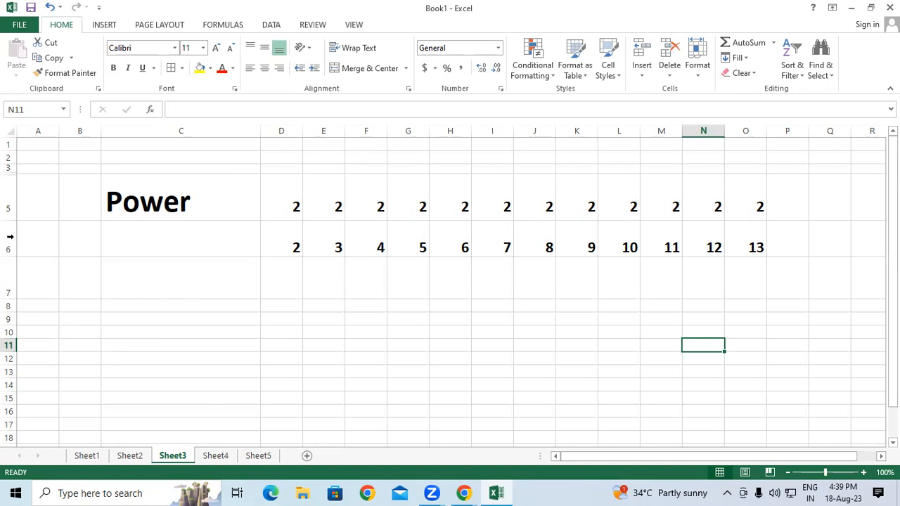
click(329, 274)
click(670, 251)
click(715, 281)
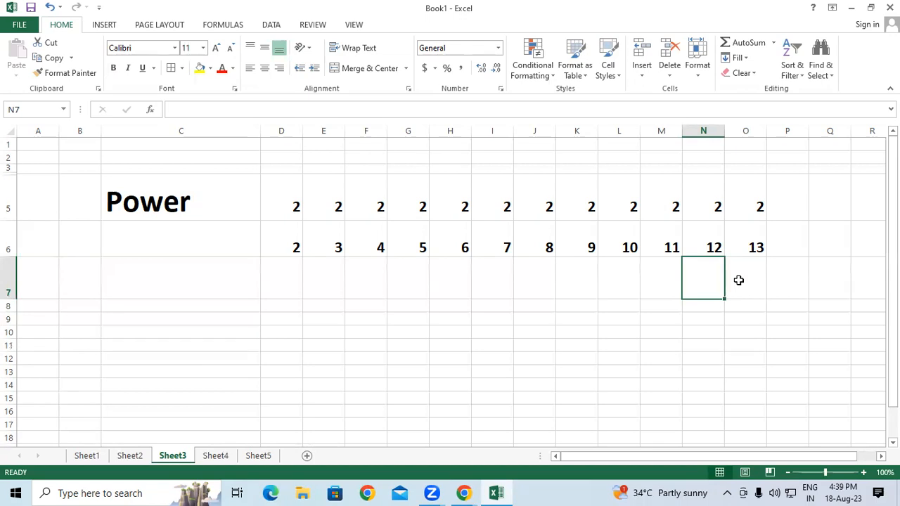
click(739, 280)
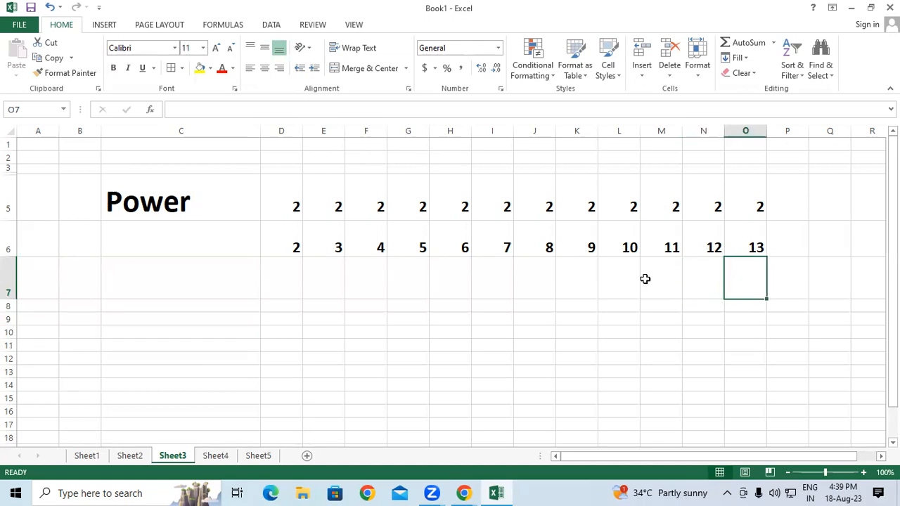
click(558, 306)
Enter the formula =POWER(D6,D5) in cell D7 and fill it across the row through O7
click(277, 275)
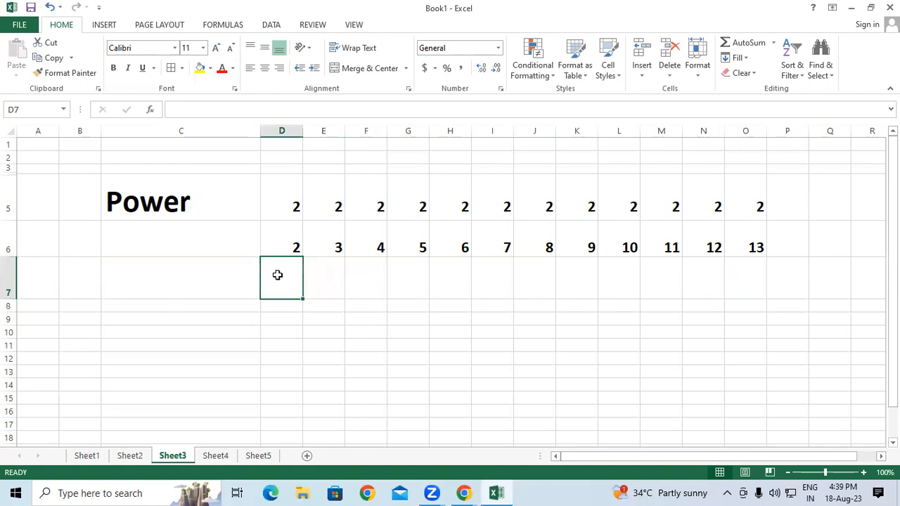
text(=)
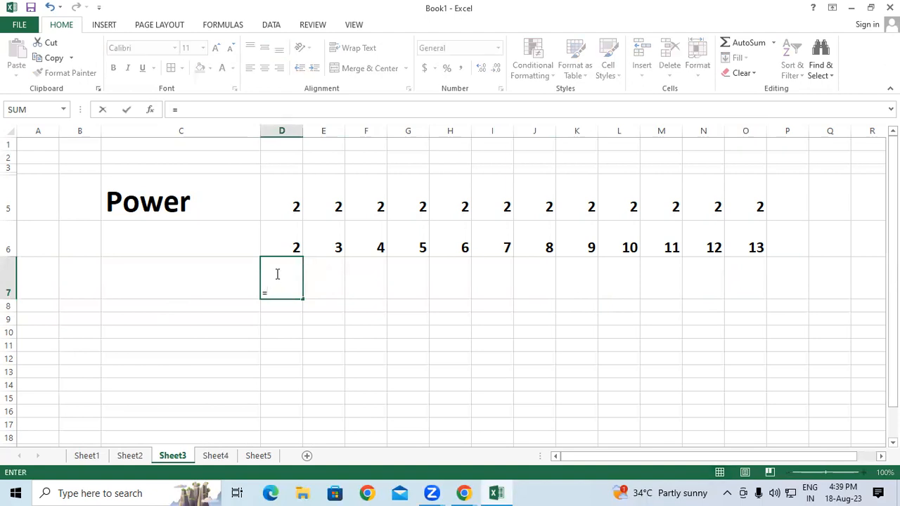
text(Pow)
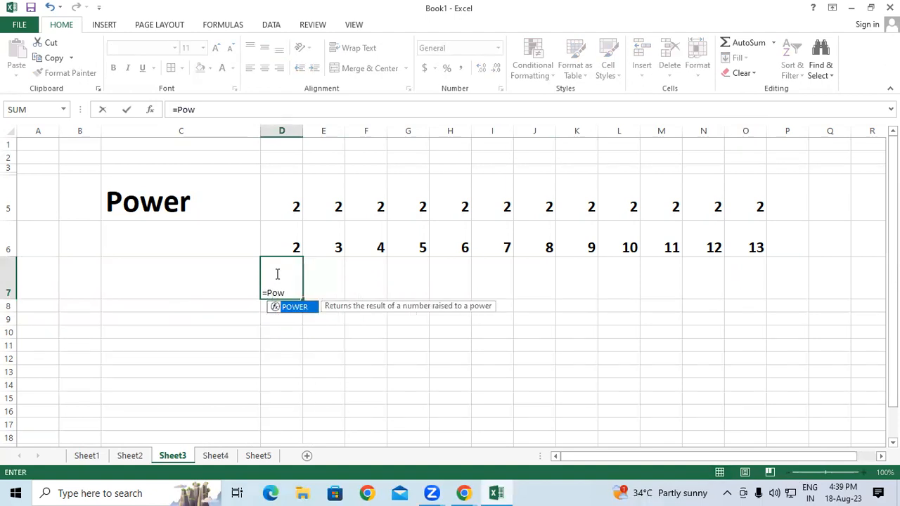
double_click(295, 308)
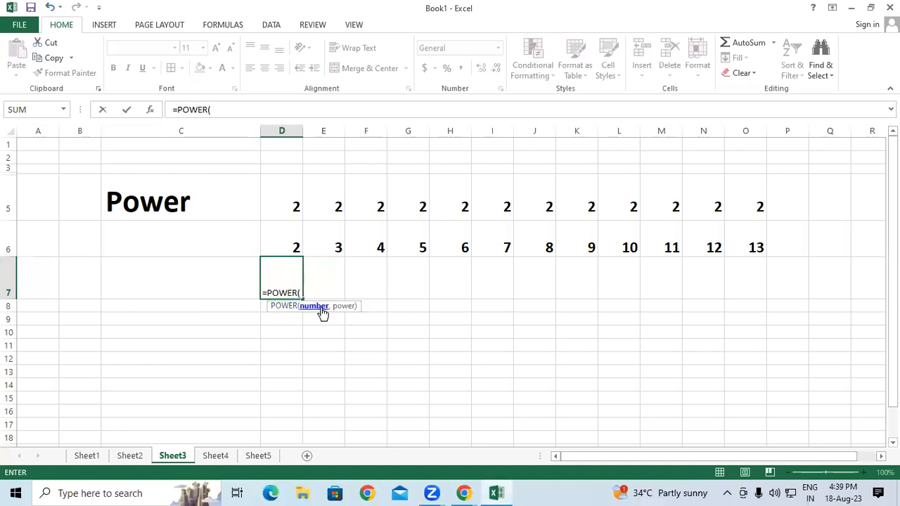
click(275, 237)
text(,)
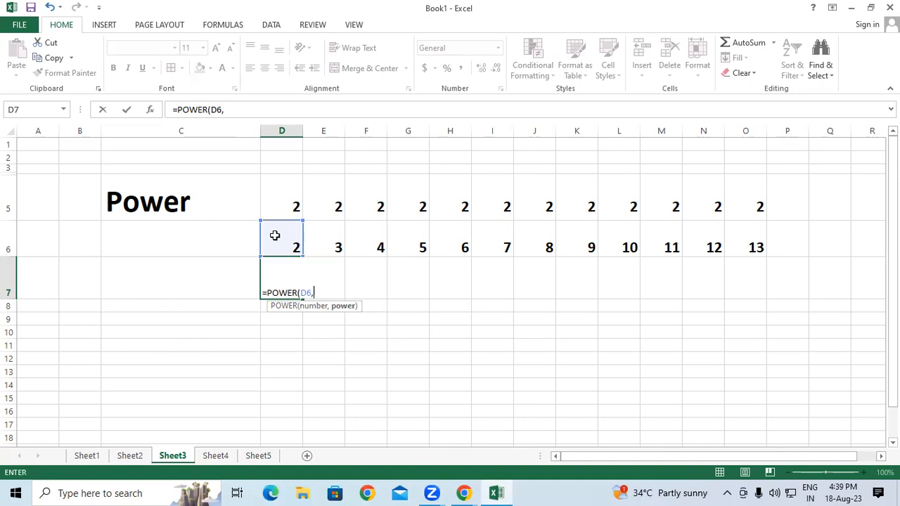
click(280, 196)
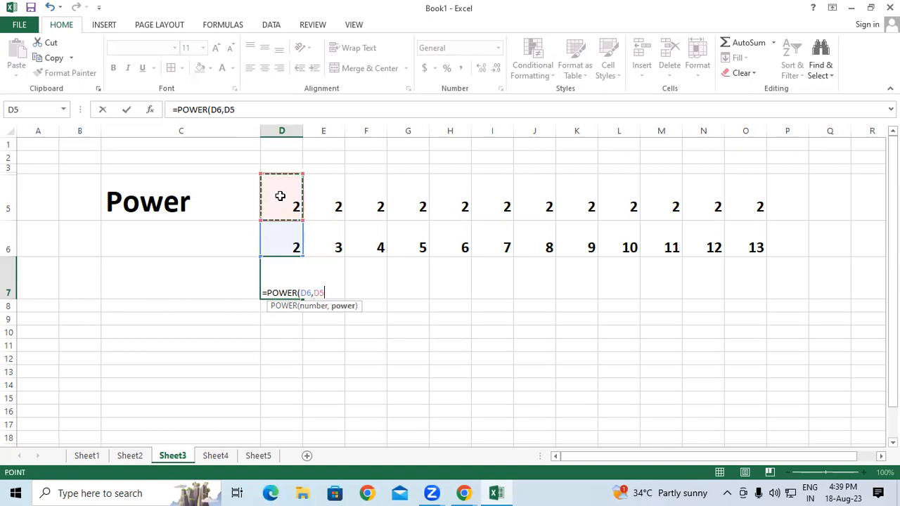
text())
key(Return)
click(297, 287)
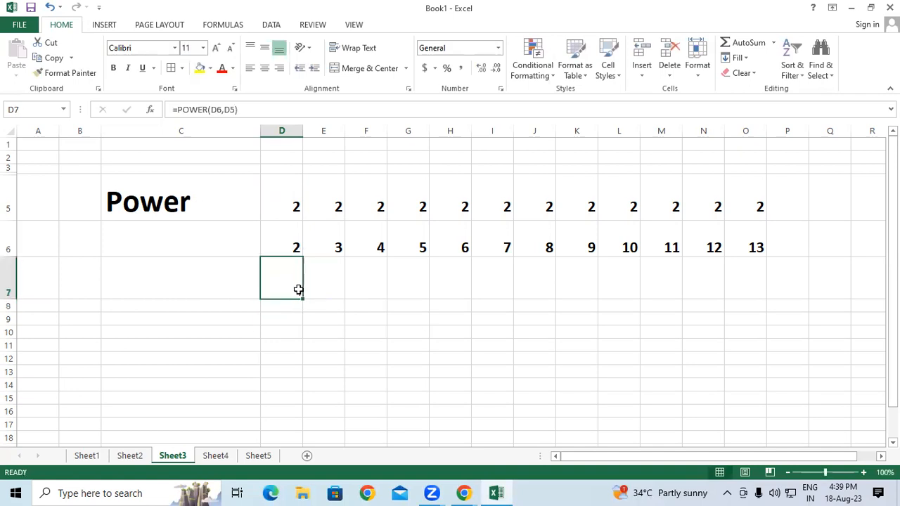
drag(302, 298, 759, 296)
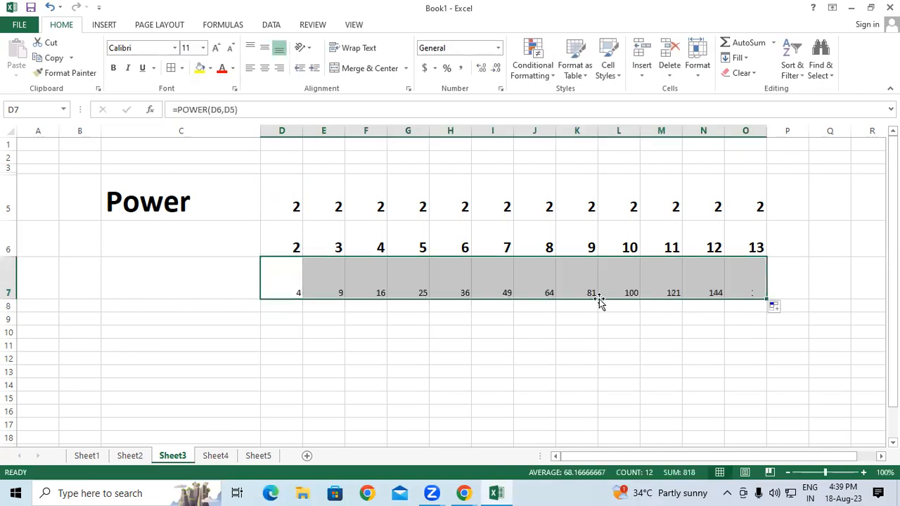
Format the POWER results in D7:O7 as bold at font size 22 and deselect them
click(216, 48)
click(216, 47)
click(217, 47)
click(217, 47)
click(217, 47)
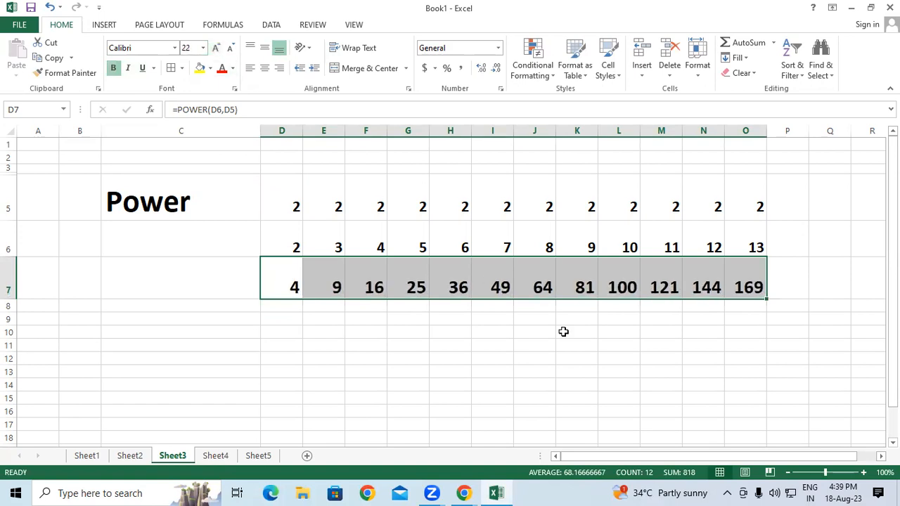
click(676, 369)
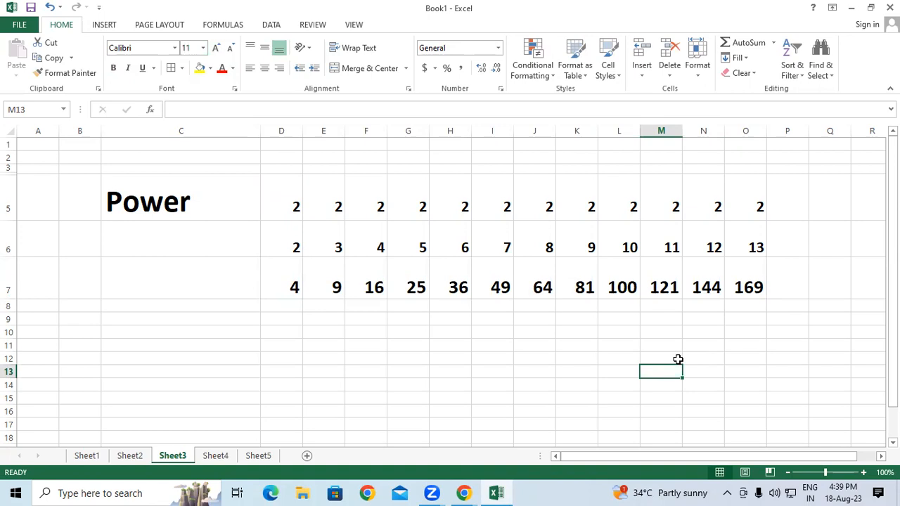
Change the exponent in O5 to 5 and widen column O to nearly twice its width so its result fits
click(285, 205)
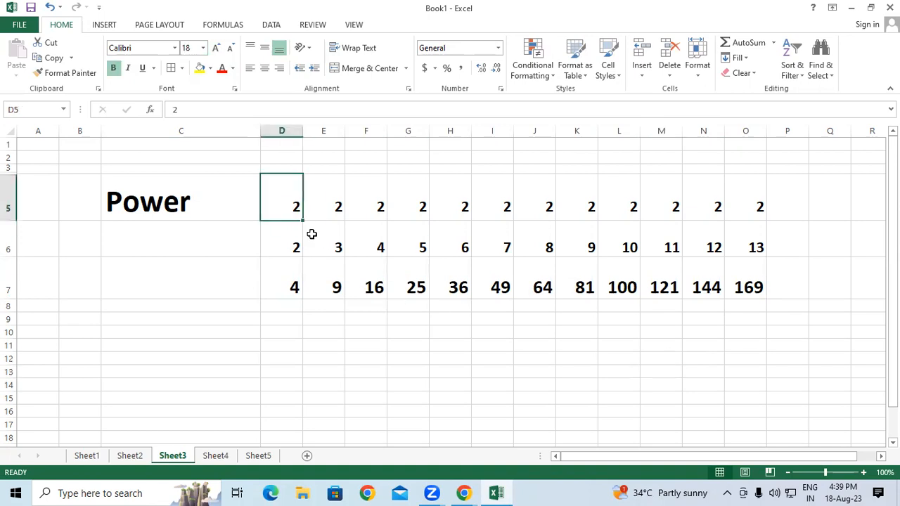
click(756, 207)
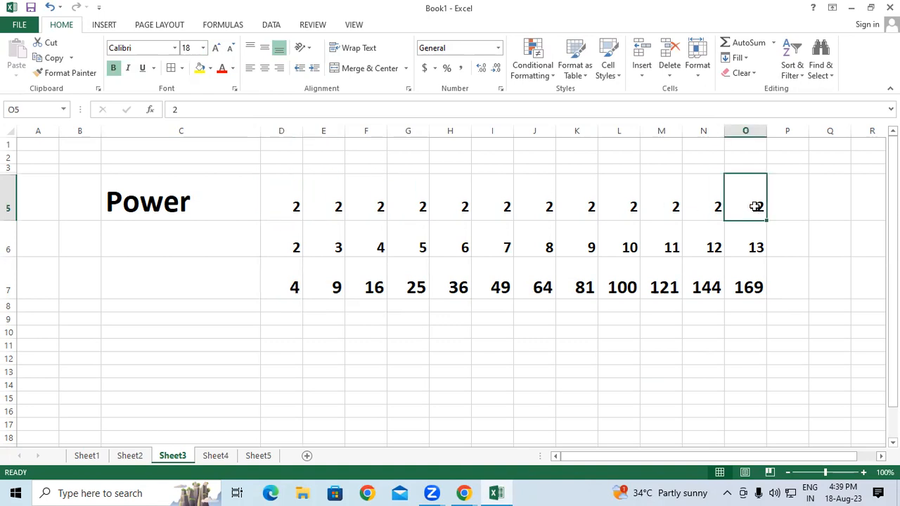
text(5)
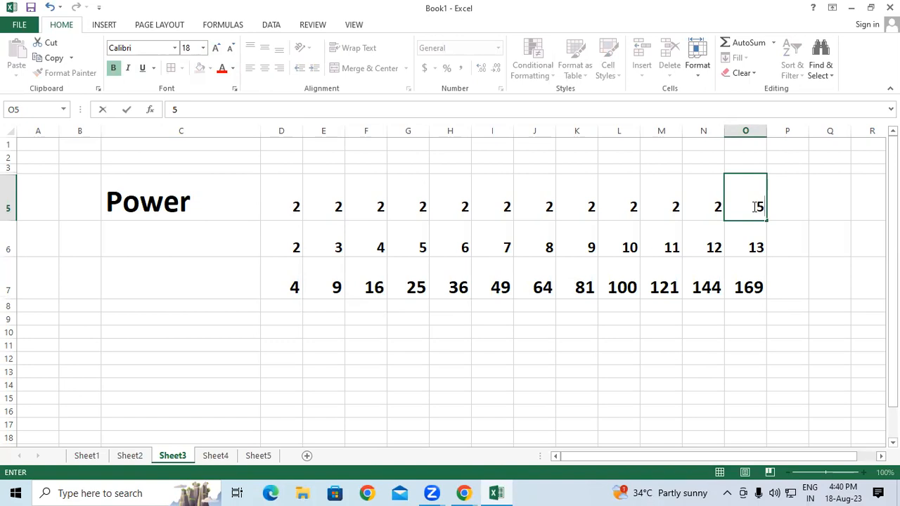
key(Return)
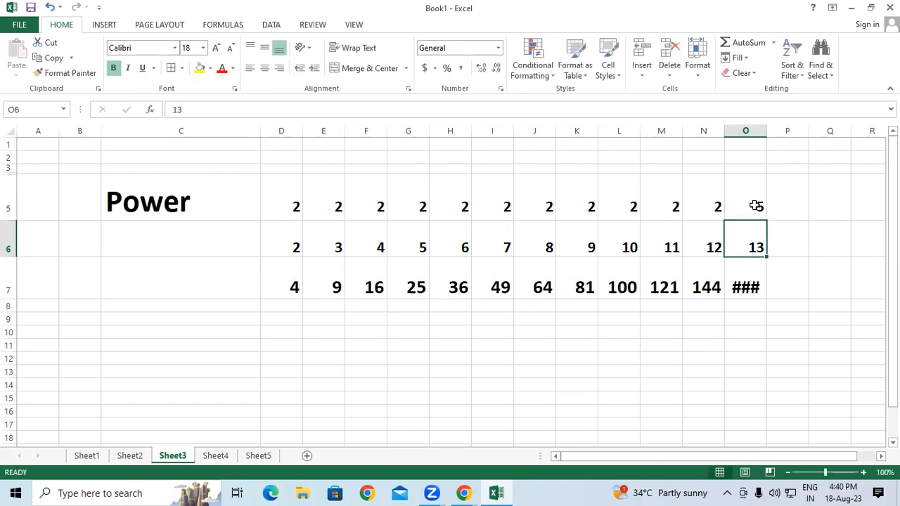
drag(767, 130, 804, 132)
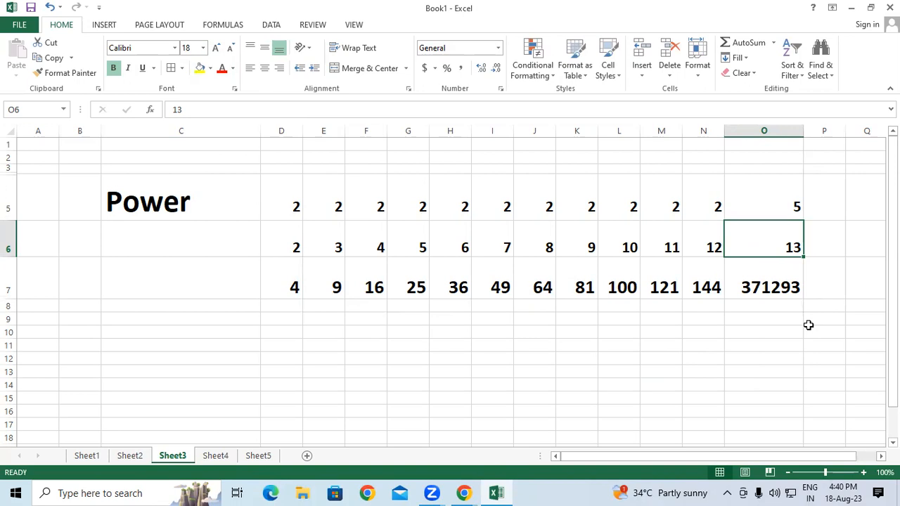
click(179, 204)
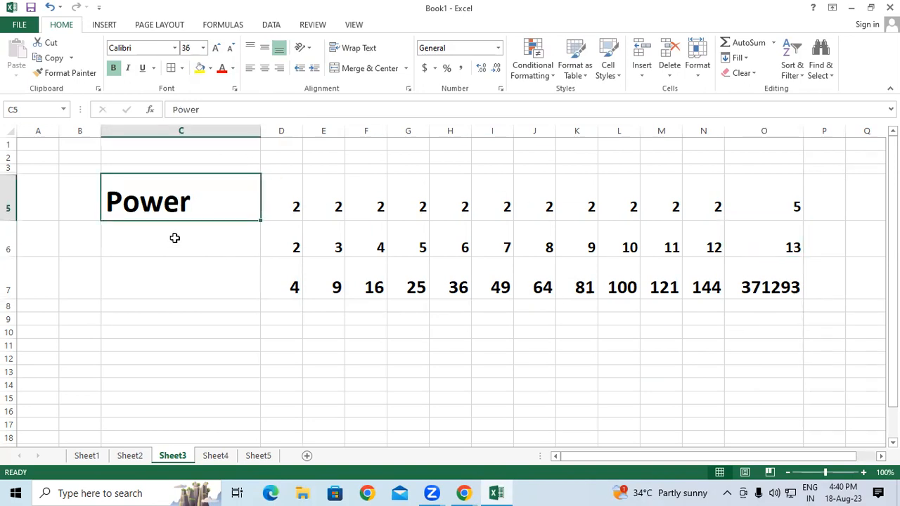